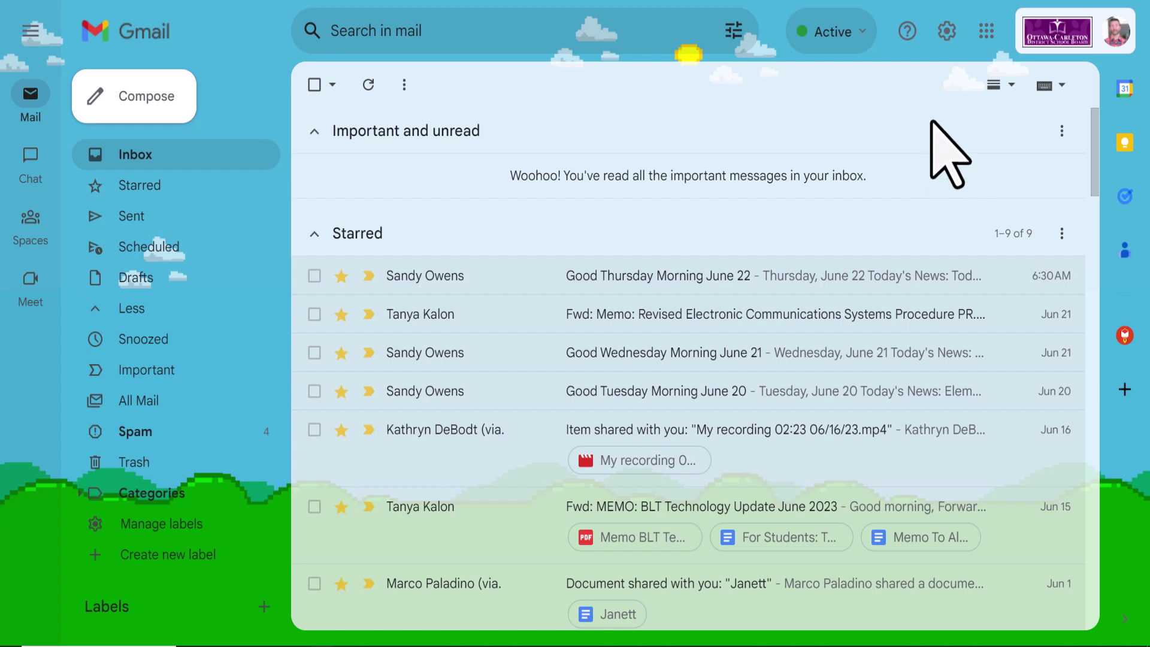
- Review the apps used in Gmail through the quick settings, keeping Google Chat and Google Meet enabled
{"action": "left_click", "coordinate": [947, 31]}
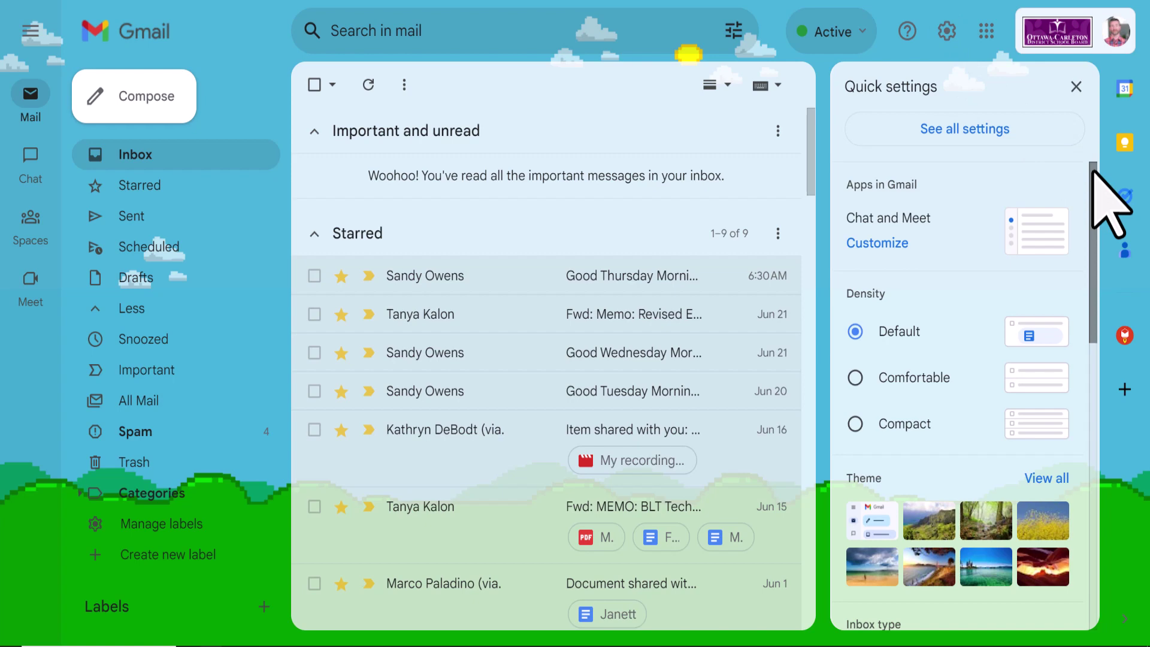
{"action": "mouse_move", "coordinate": [1091, 171]}
{"action": "left_mouse_down"}
{"action": "mouse_move", "coordinate": [1081, 475]}
{"action": "mouse_move", "coordinate": [1112, 351]}
{"action": "mouse_move", "coordinate": [1111, 162]}
{"action": "left_mouse_up"}
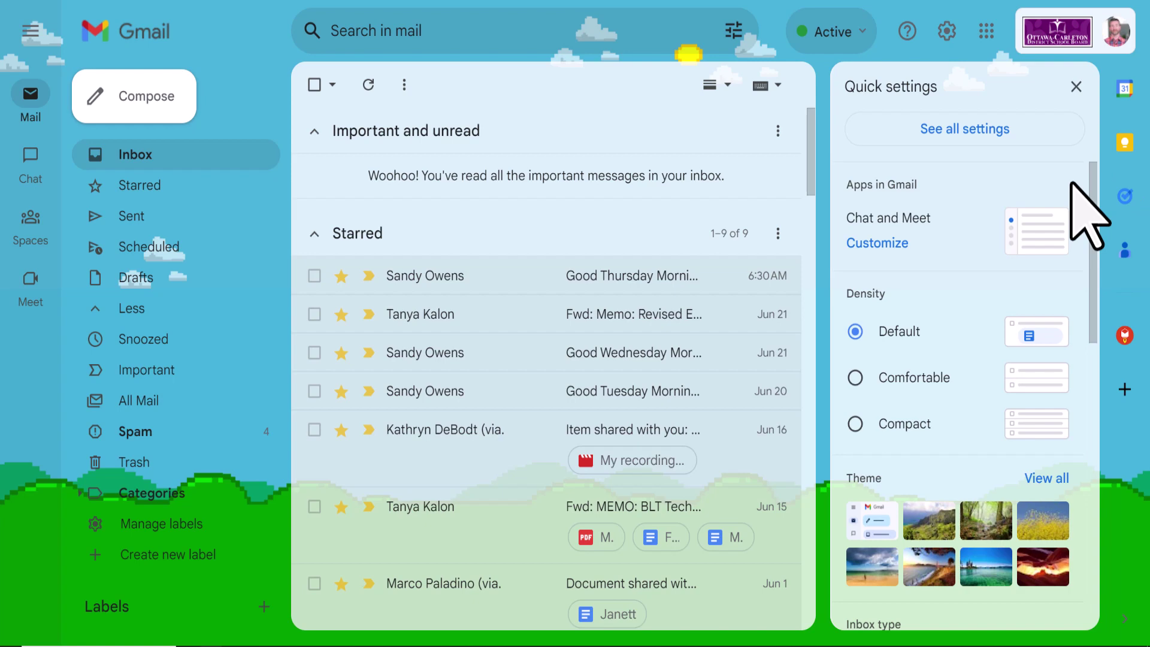
{"action": "left_click", "coordinate": [878, 245]}
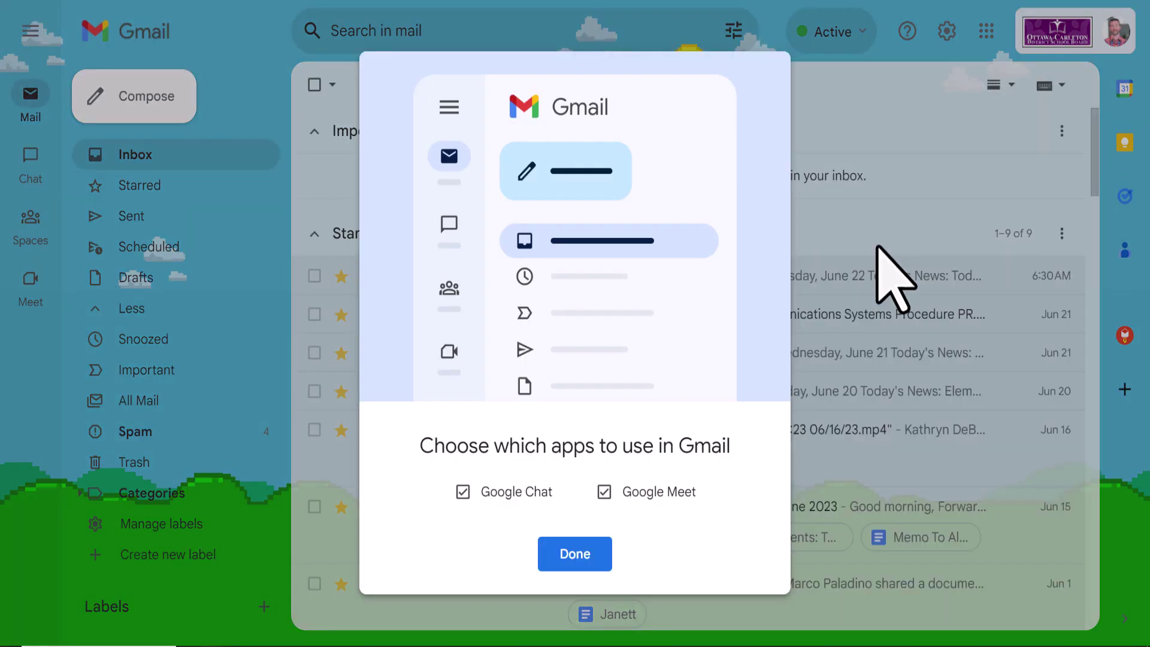
{"action": "left_click", "coordinate": [588, 559]}
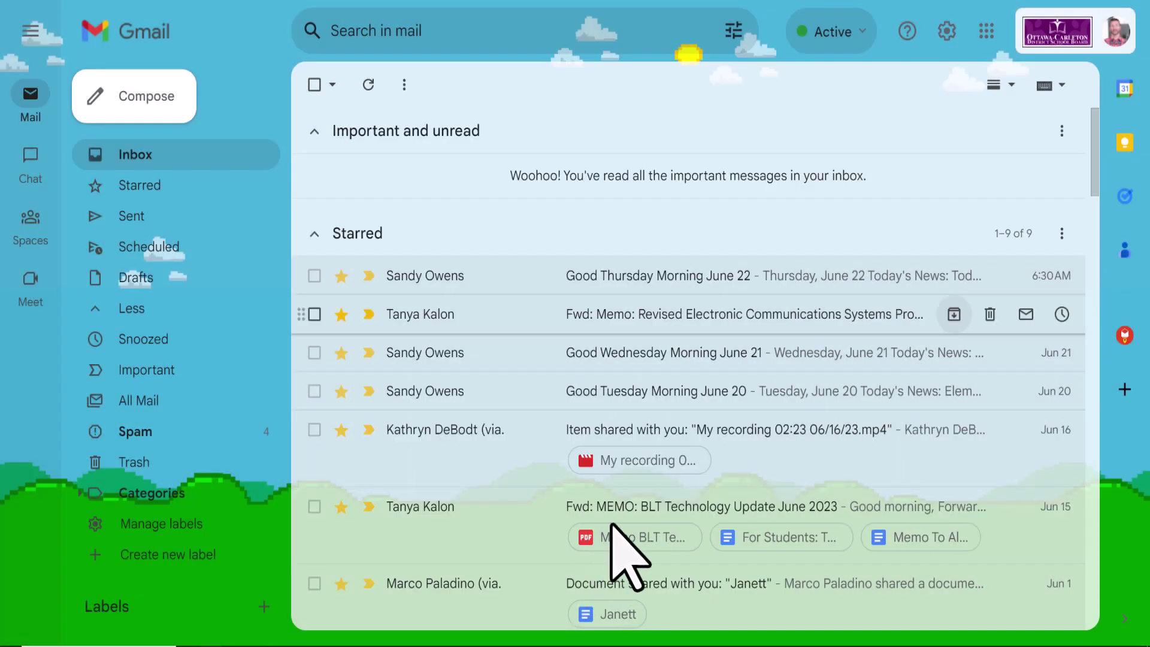
- Try the Comfortable and Compact inbox densities and set the density back to Default
{"action": "left_click", "coordinate": [947, 33]}
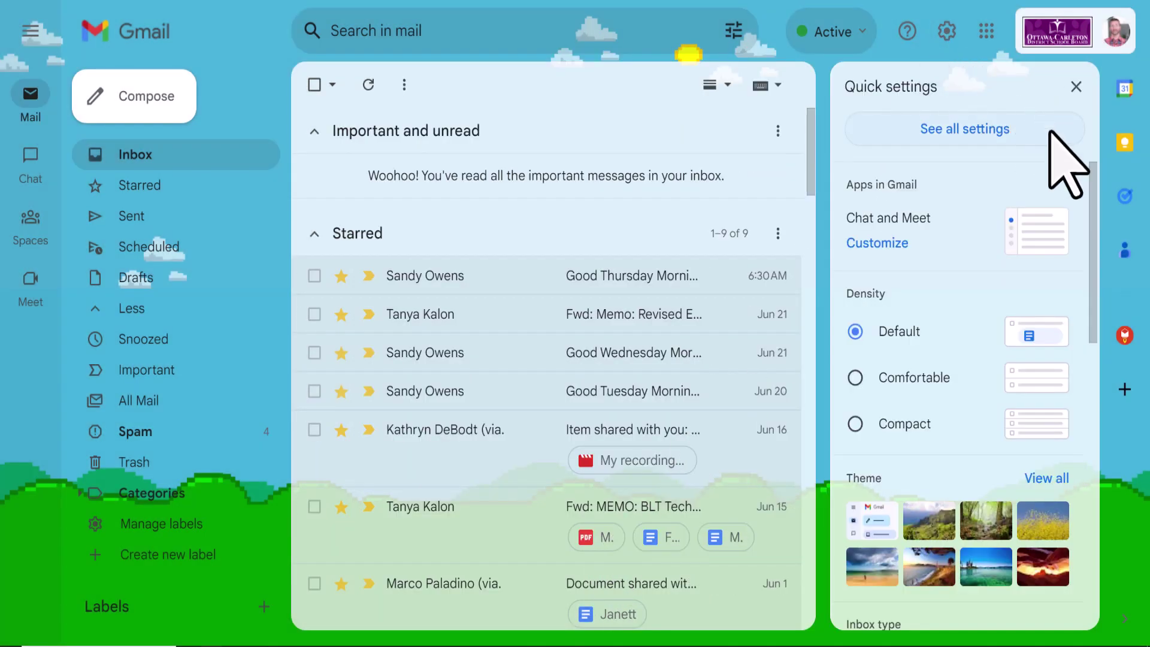
{"action": "scroll", "coordinate": [1072, 216], "scroll_direction": "down", "scroll_amount": 2}
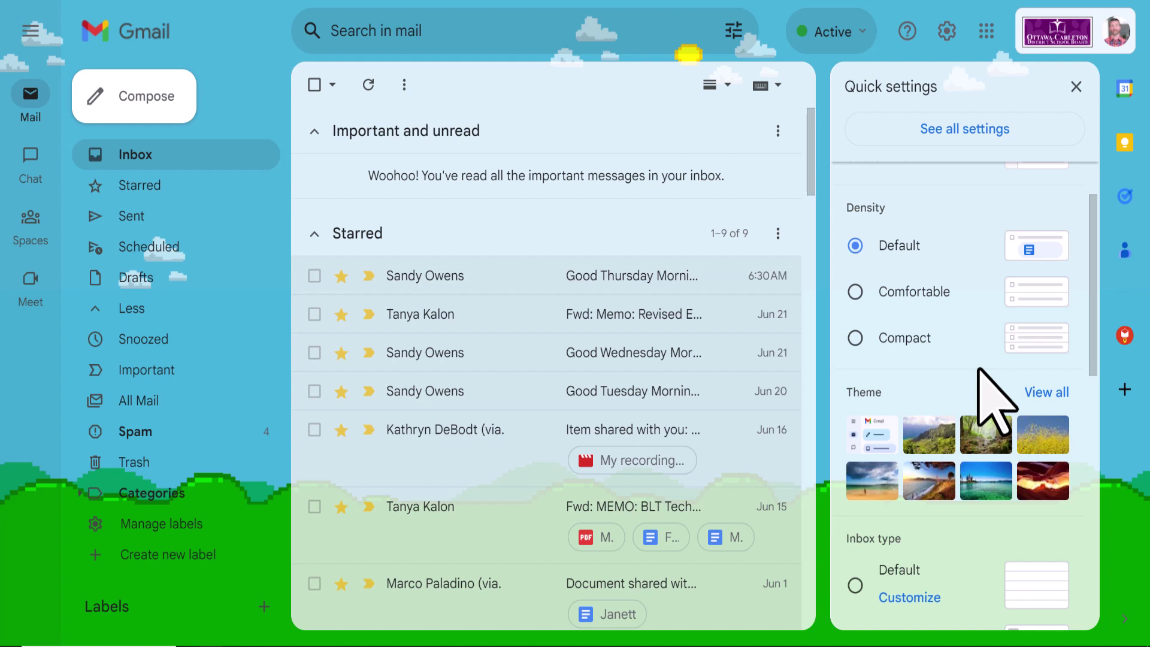
{"action": "left_click", "coordinate": [855, 292]}
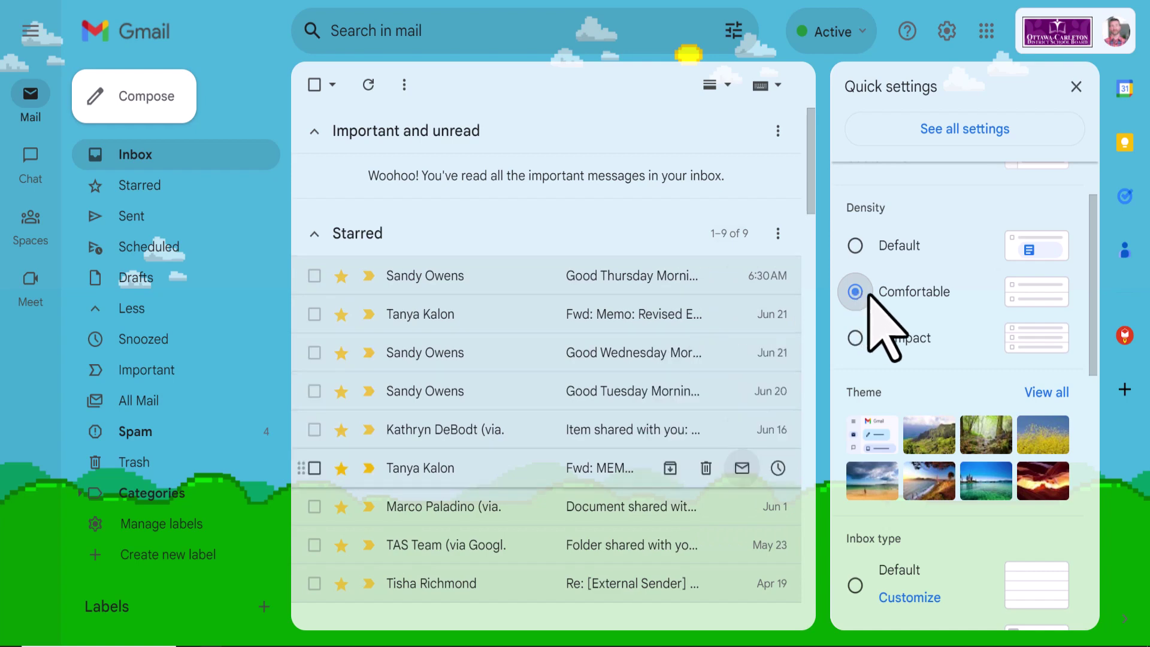
{"action": "left_click", "coordinate": [857, 338]}
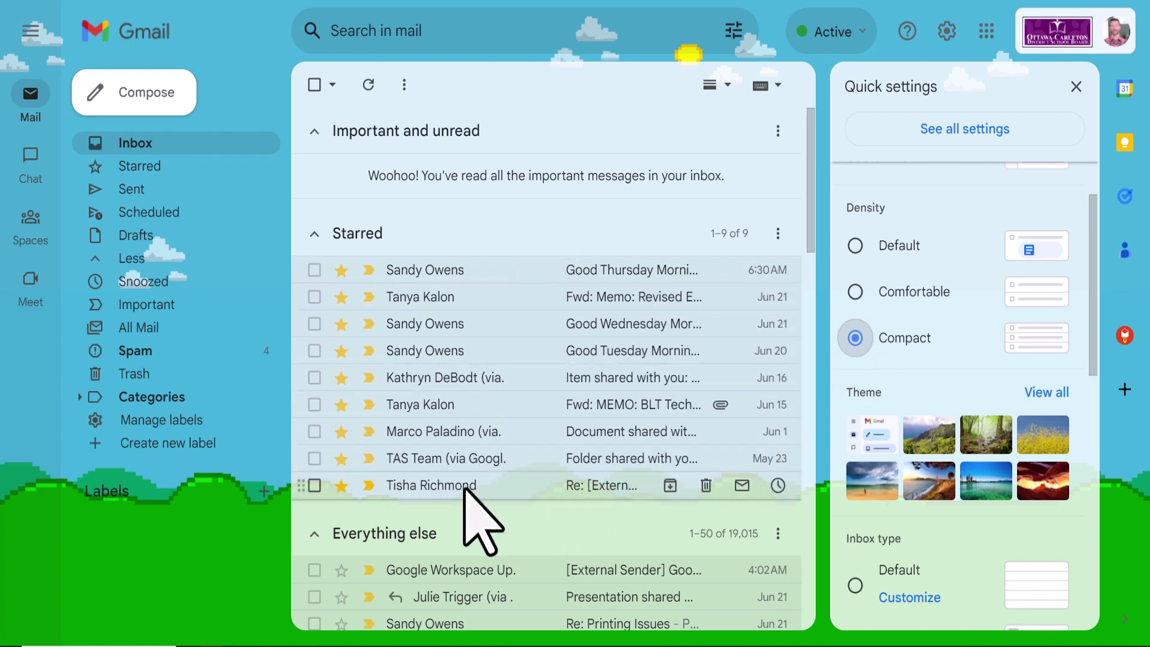
{"action": "mouse_move", "coordinate": [466, 488]}
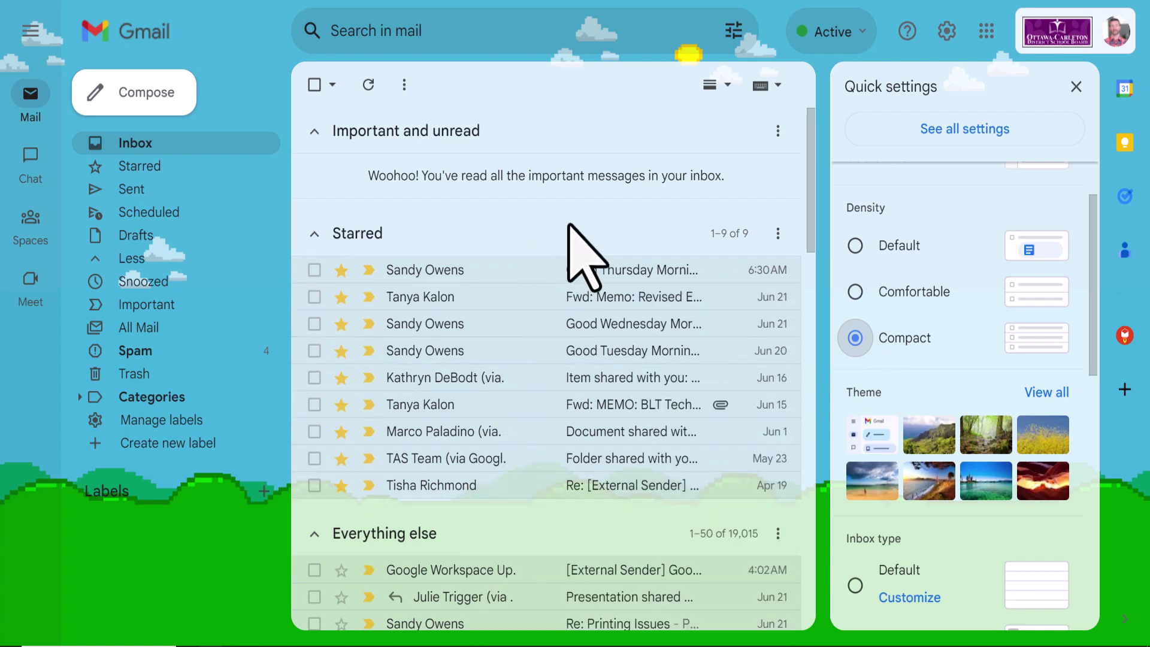
{"action": "scroll", "coordinate": [569, 233], "scroll_direction": "down", "scroll_amount": 3}
{"action": "scroll", "coordinate": [568, 224], "scroll_direction": "up", "scroll_amount": 3}
{"action": "left_click", "coordinate": [854, 246]}
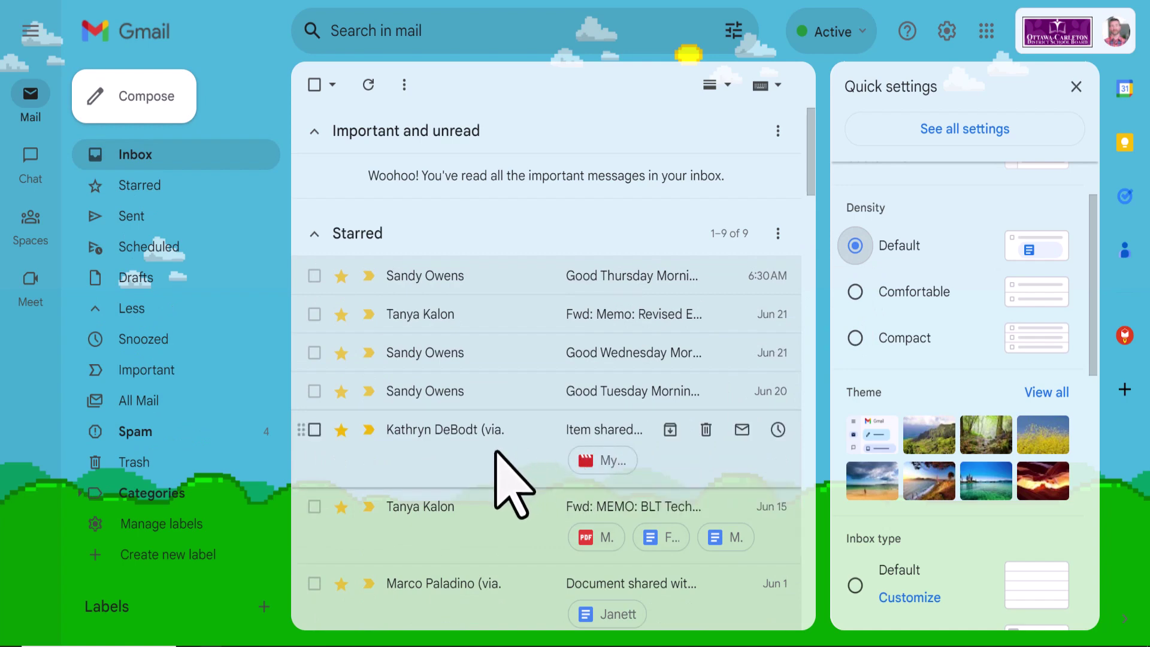
- Try the plain Gmail theme and the green coastal mountain photo theme
{"action": "scroll", "coordinate": [922, 358], "scroll_direction": "down", "scroll_amount": 2}
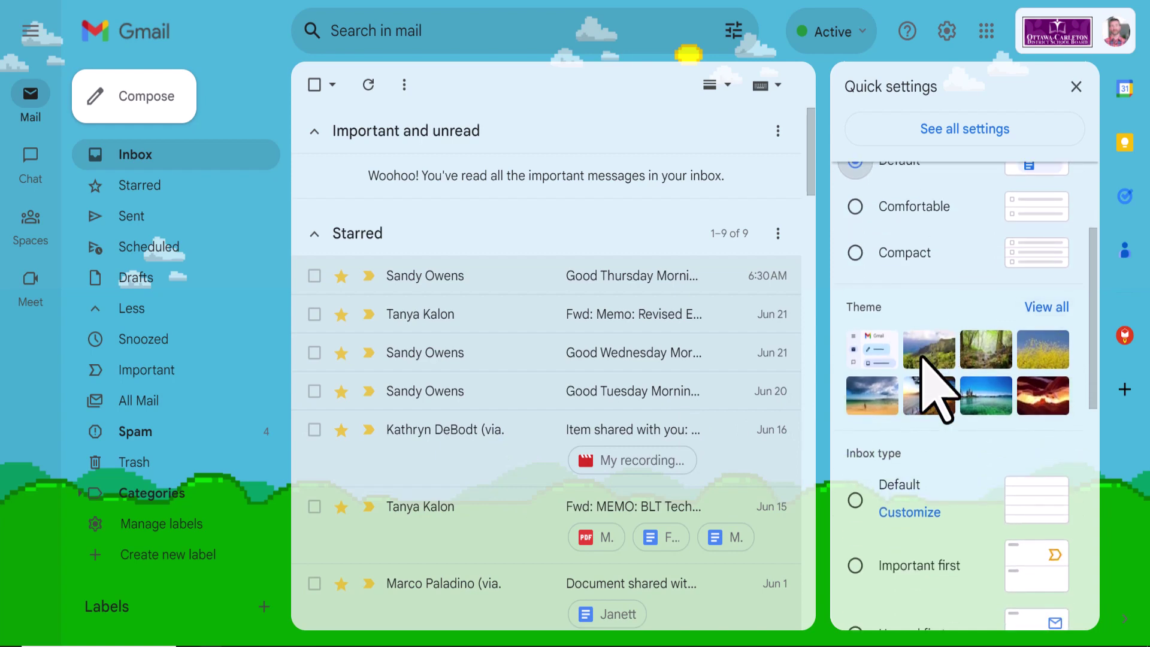
{"action": "left_click", "coordinate": [866, 340]}
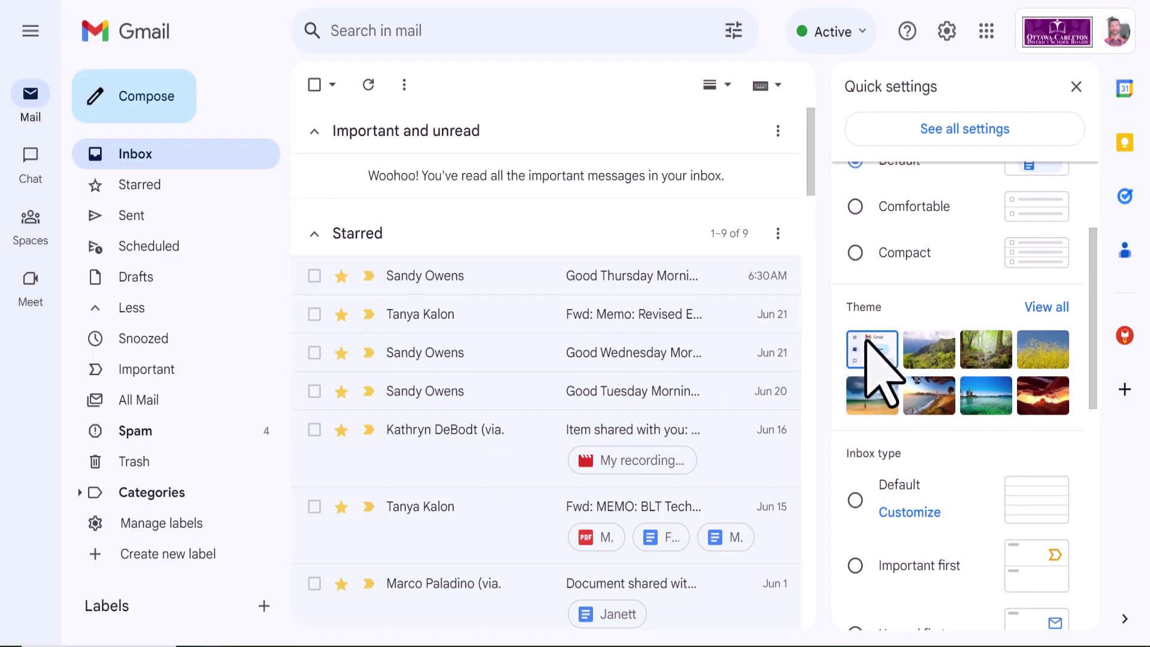
{"action": "left_click", "coordinate": [933, 352]}
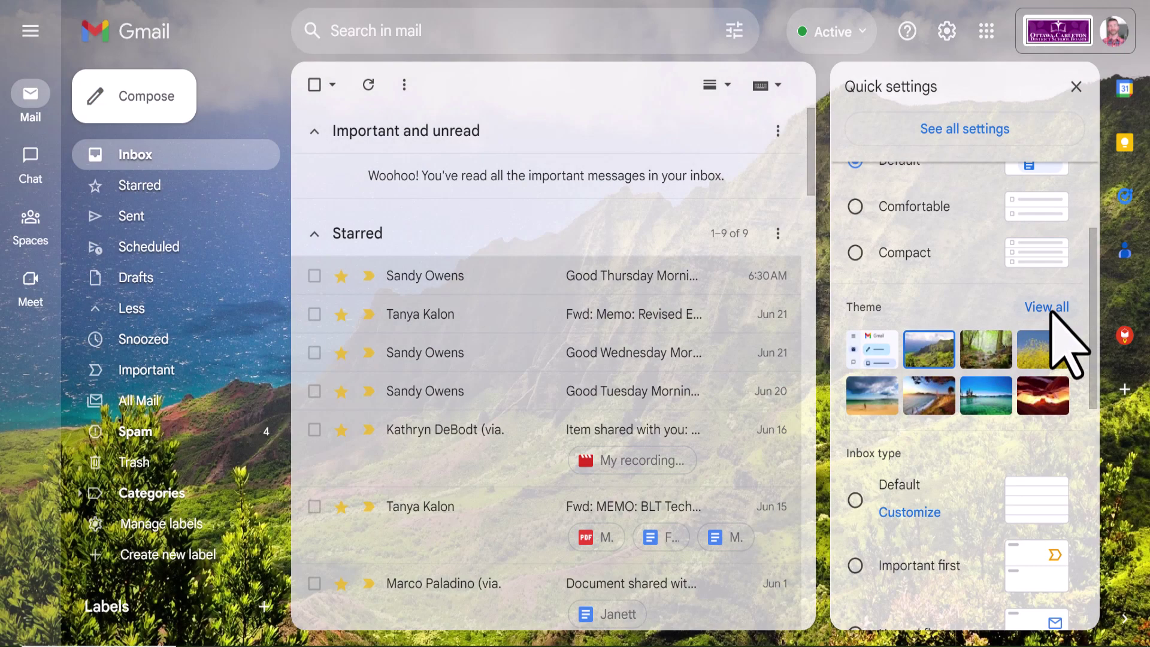
- Browse the full theme gallery and apply the Wasabi colour theme
{"action": "left_click", "coordinate": [1052, 312]}
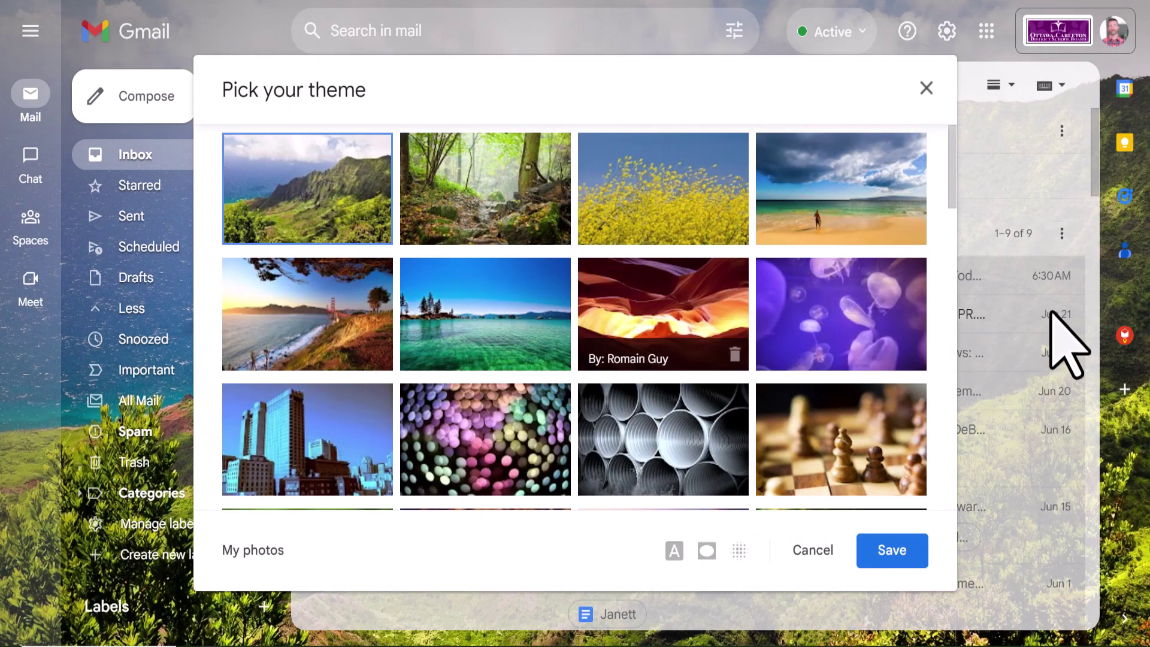
{"action": "scroll", "coordinate": [663, 318], "scroll_direction": "down", "scroll_amount": 5}
{"action": "scroll", "coordinate": [771, 347], "scroll_direction": "down", "scroll_amount": 5}
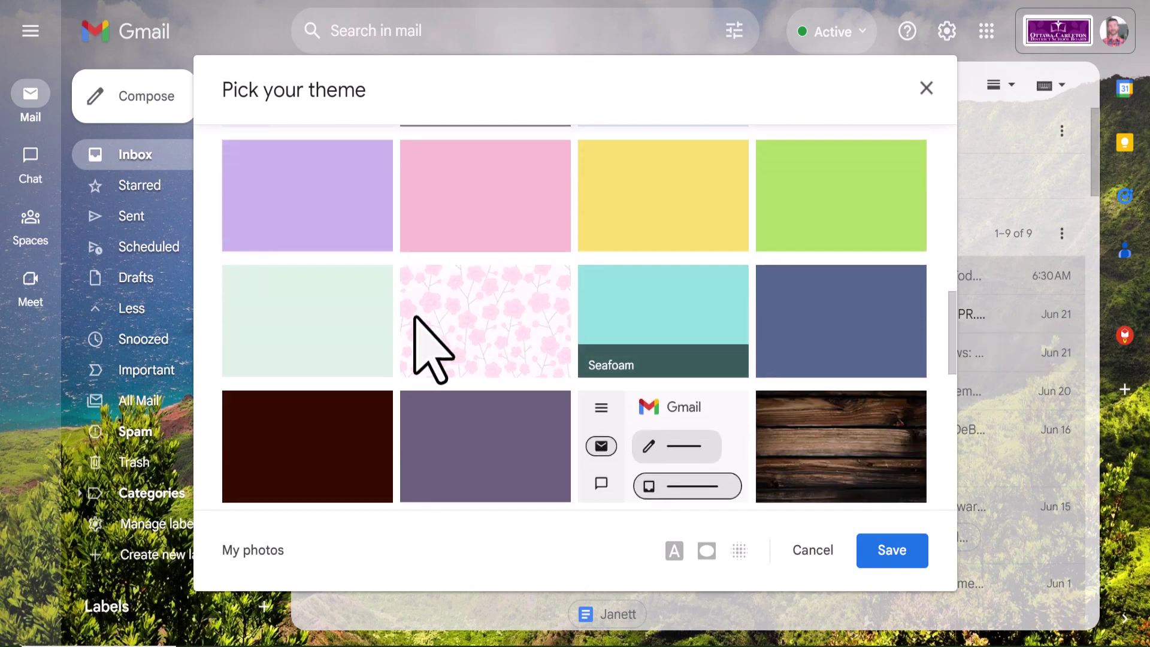
{"action": "scroll", "coordinate": [431, 347], "scroll_direction": "down", "scroll_amount": 4}
{"action": "scroll", "coordinate": [431, 347], "scroll_direction": "down", "scroll_amount": 4}
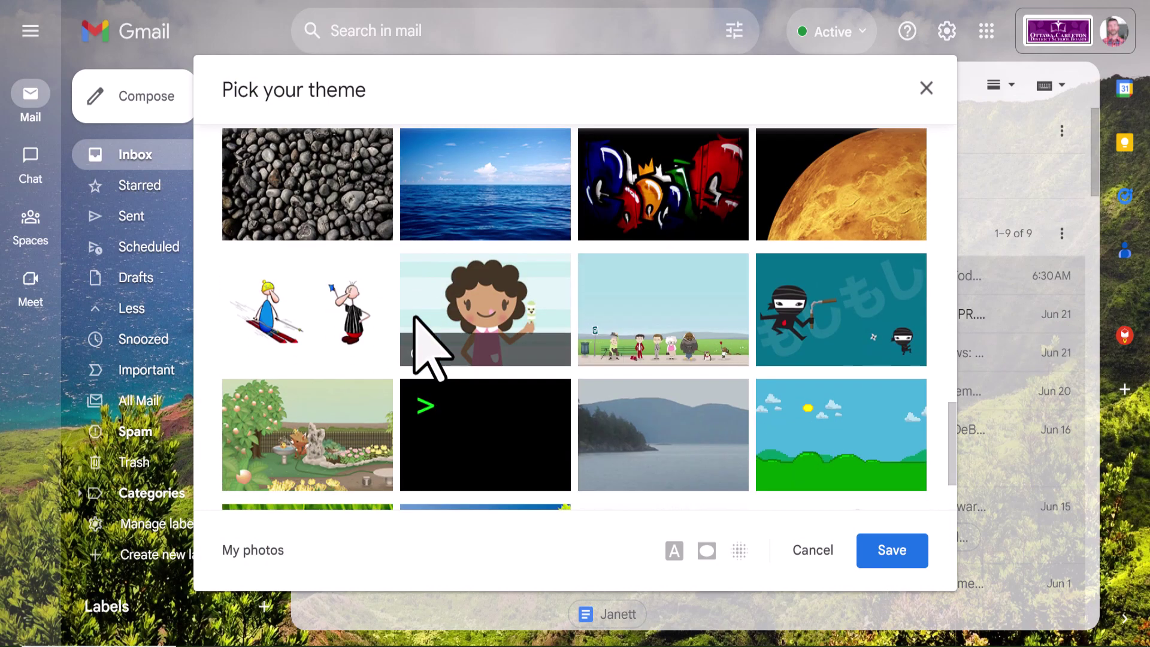
{"action": "scroll", "coordinate": [426, 346], "scroll_direction": "up", "scroll_amount": 10}
{"action": "scroll", "coordinate": [426, 345], "scroll_direction": "up", "scroll_amount": 4}
{"action": "scroll", "coordinate": [424, 342], "scroll_direction": "down", "scroll_amount": 4}
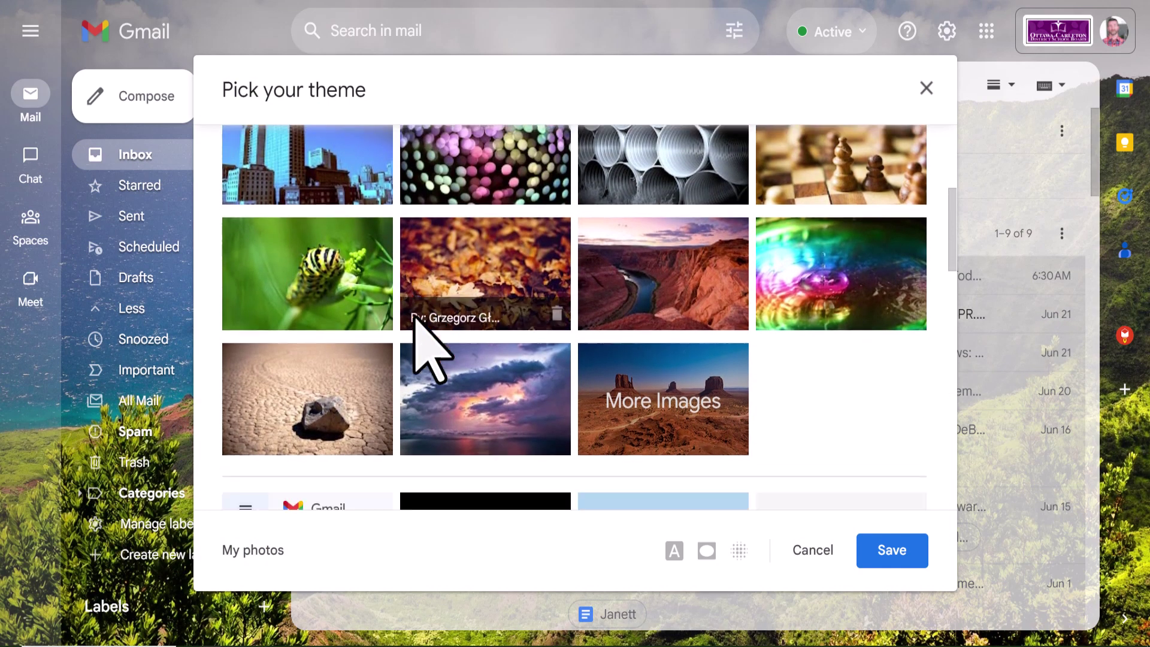
{"action": "left_click", "coordinate": [819, 367]}
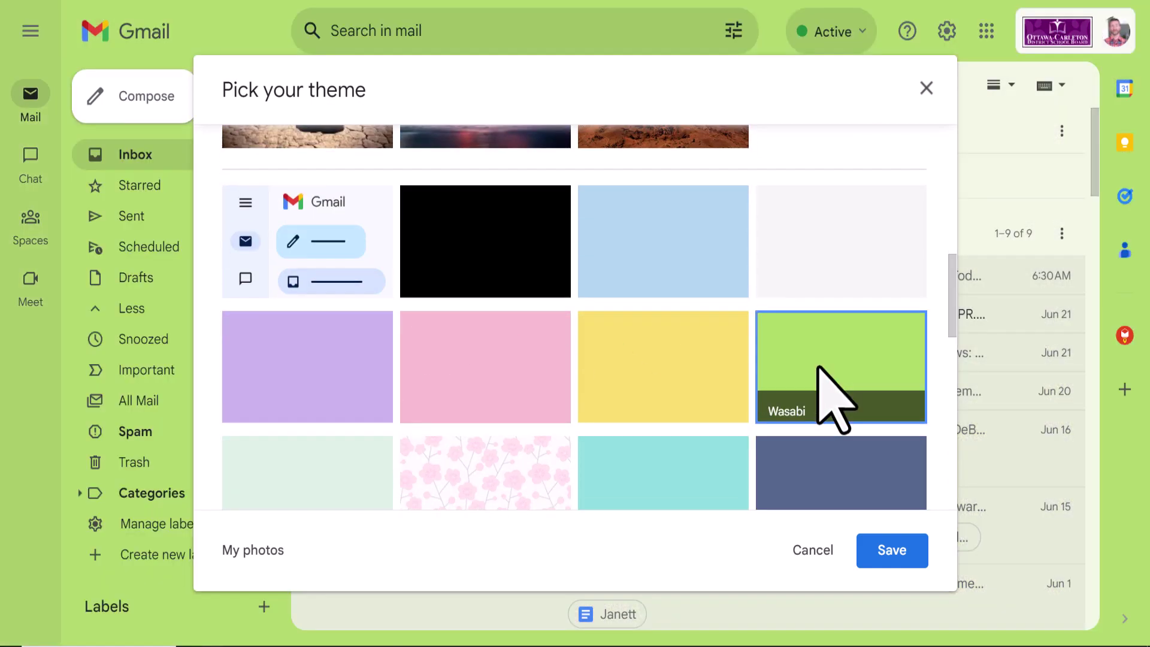
{"action": "left_click", "coordinate": [980, 168]}
- Try the Default inbox type in the quick settings
{"action": "scroll", "coordinate": [988, 192], "scroll_direction": "down", "scroll_amount": 5}
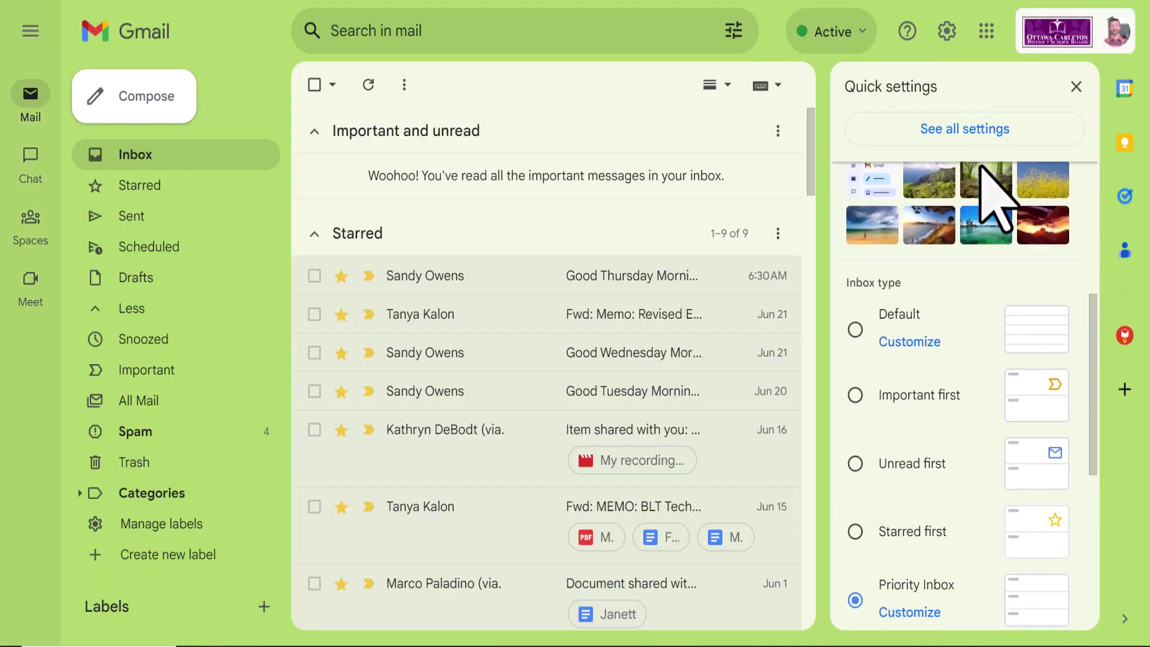
{"action": "left_click_drag", "start_coordinate": [1094, 306], "coordinate": [1089, 340]}
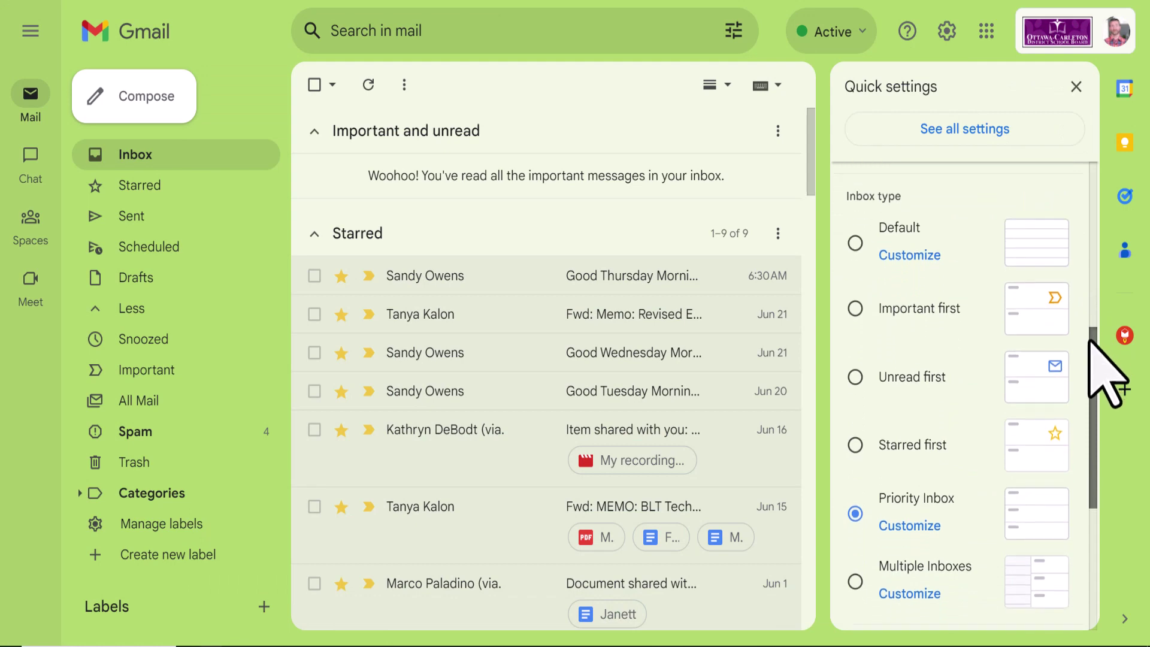
{"action": "left_click", "coordinate": [855, 243]}
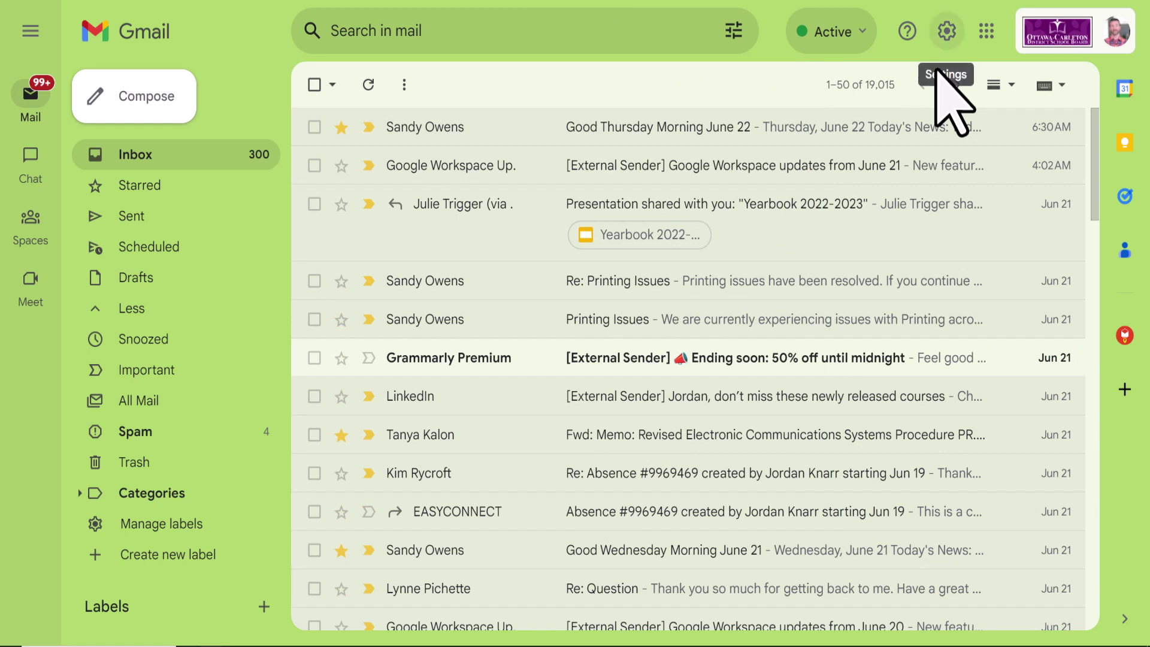
- Try the Important first, Unread first and Starred first inbox types in the quick settings
{"action": "left_click", "coordinate": [948, 33]}
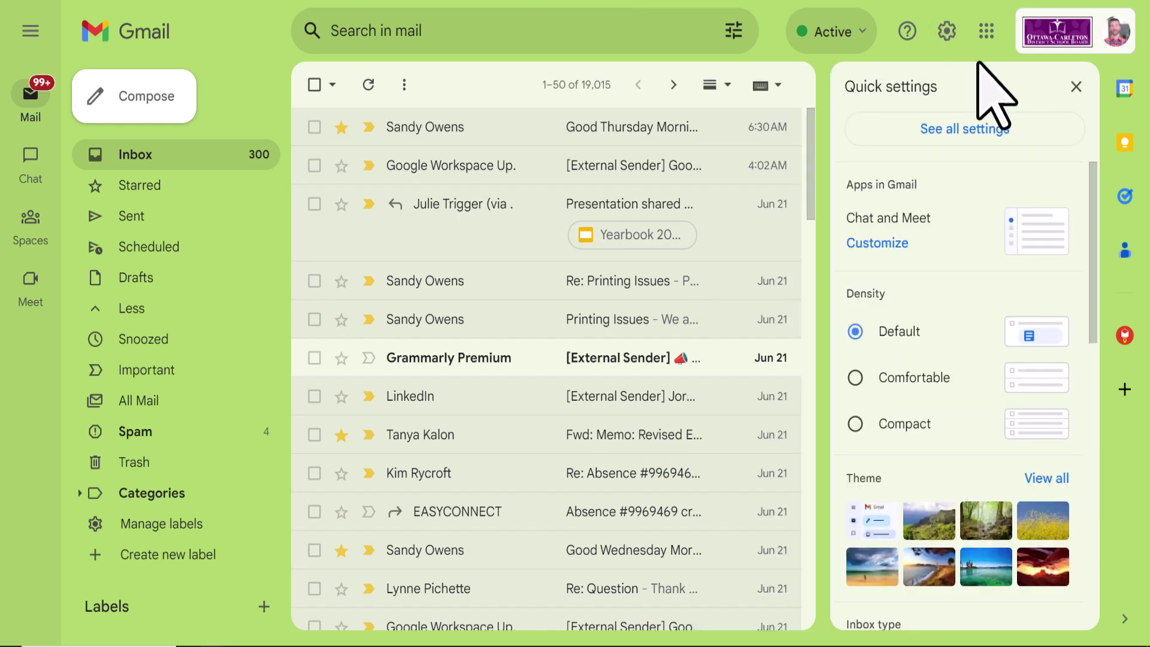
{"action": "left_click_drag", "start_coordinate": [1093, 195], "coordinate": [1068, 376]}
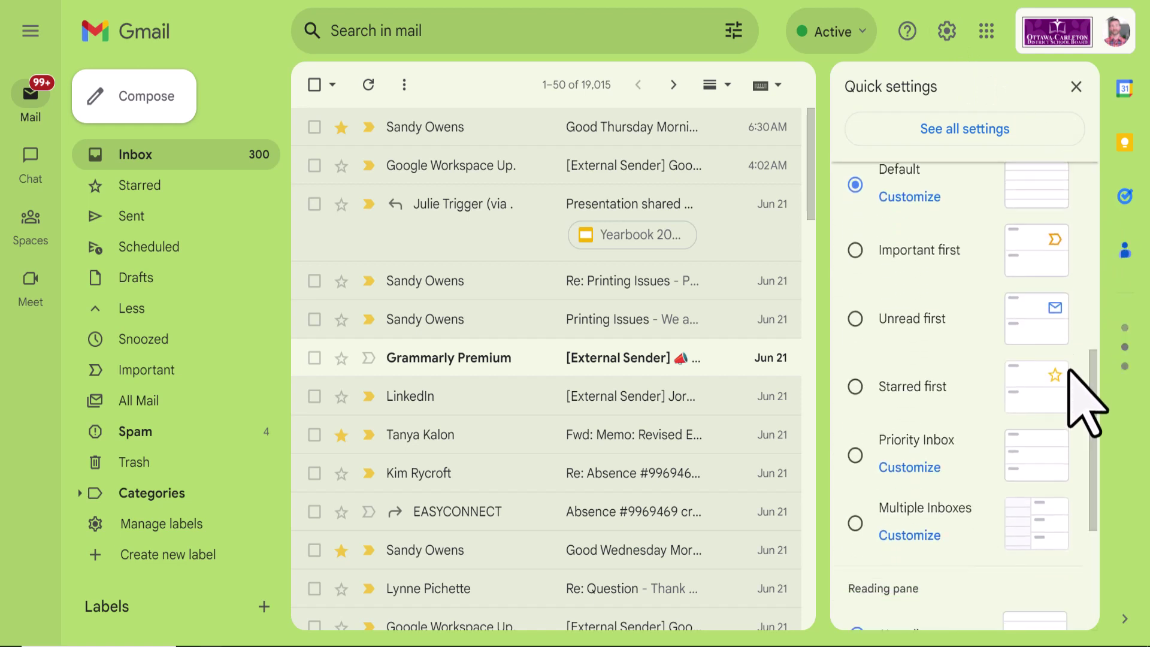
{"action": "left_click", "coordinate": [856, 249]}
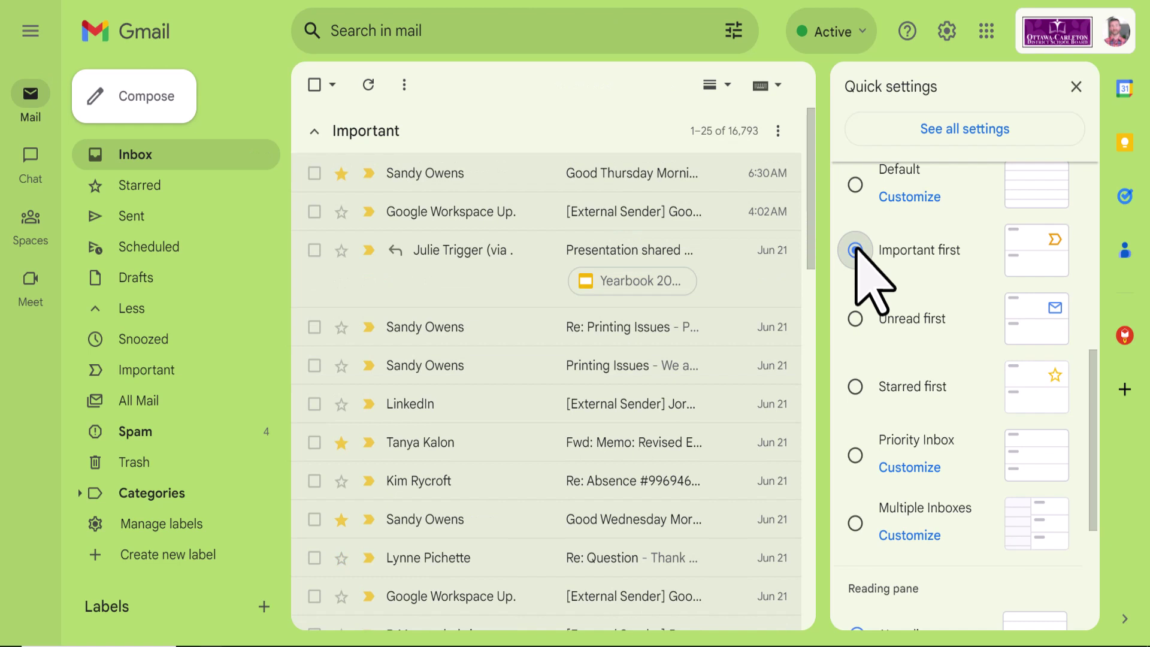
{"action": "left_click", "coordinate": [856, 318]}
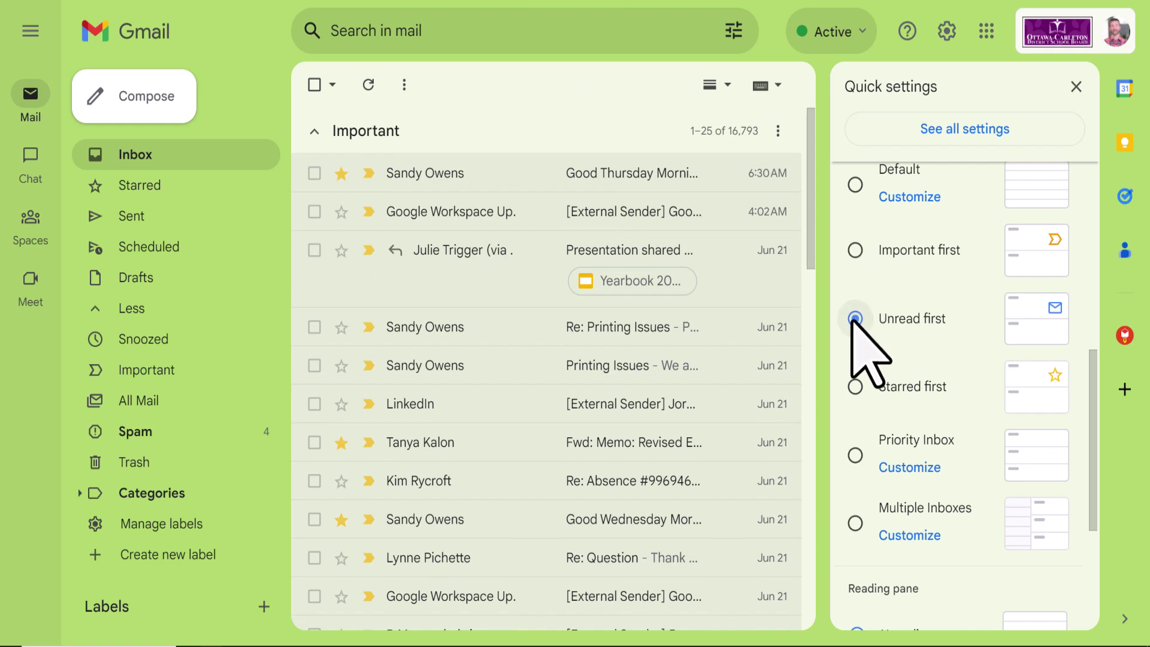
{"action": "left_click", "coordinate": [855, 387]}
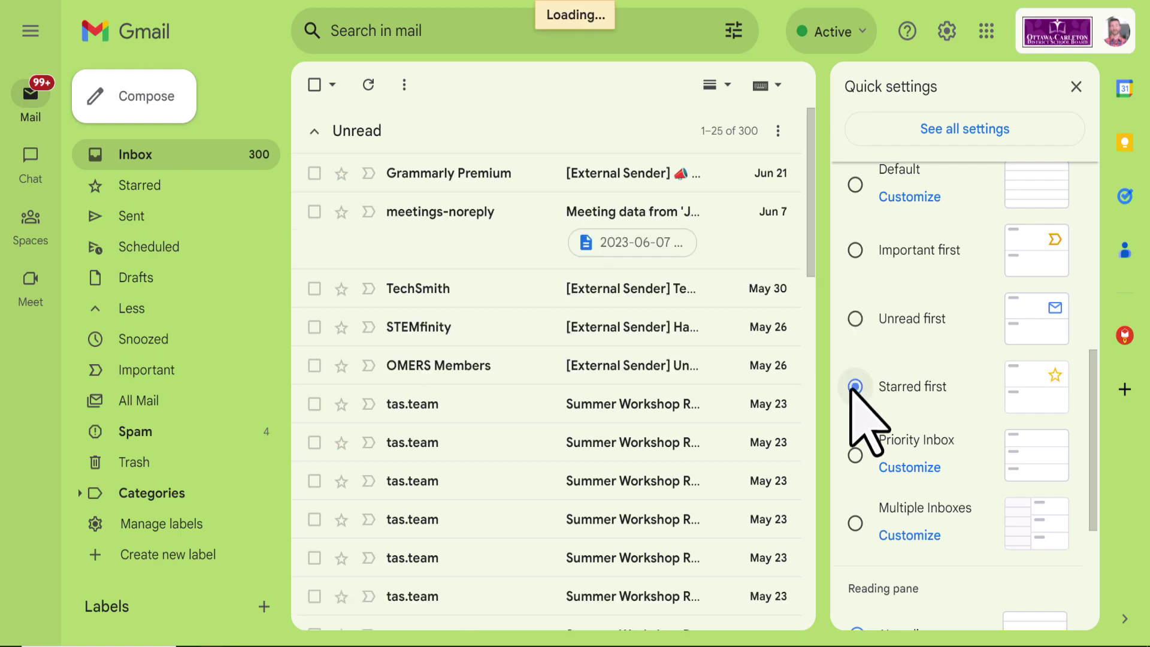
- Set the inbox type to Priority Inbox and look over its message sections
{"action": "scroll", "coordinate": [863, 395], "scroll_direction": "down", "scroll_amount": 3}
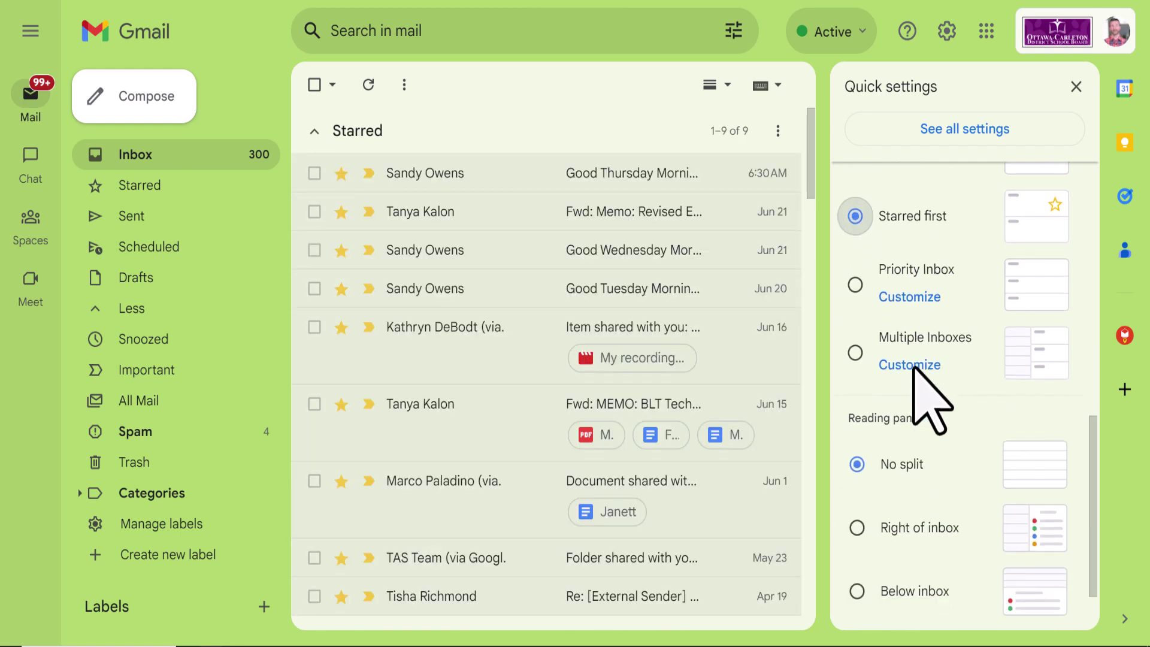
{"action": "left_click", "coordinate": [854, 285]}
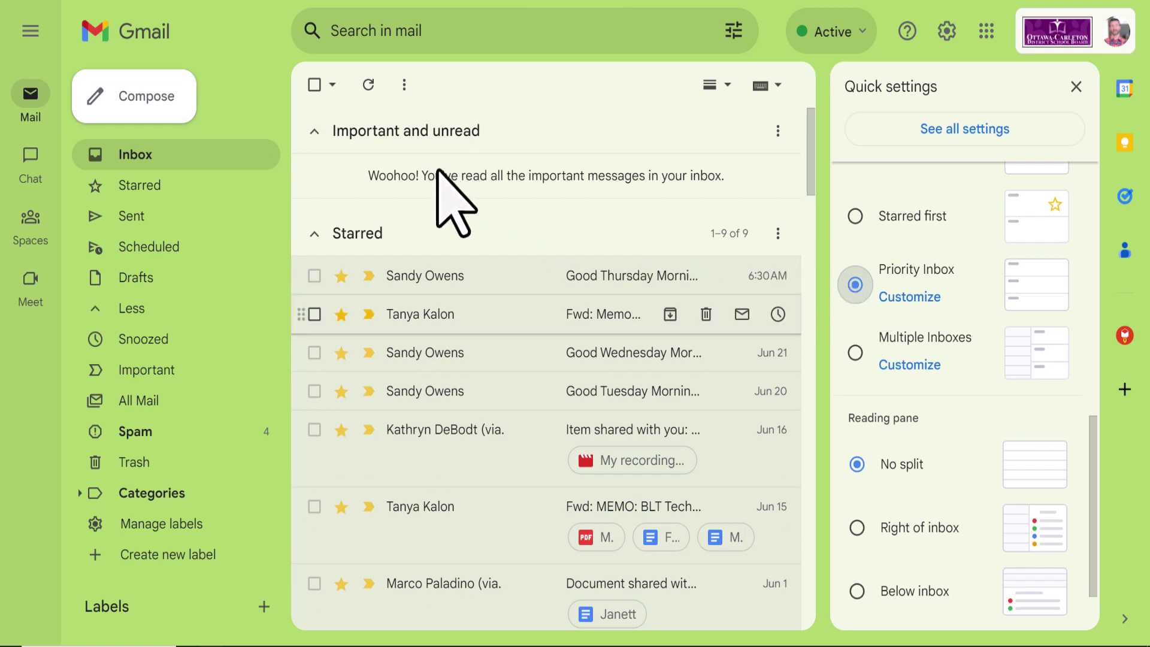
{"action": "left_click_drag", "start_coordinate": [811, 146], "coordinate": [804, 122]}
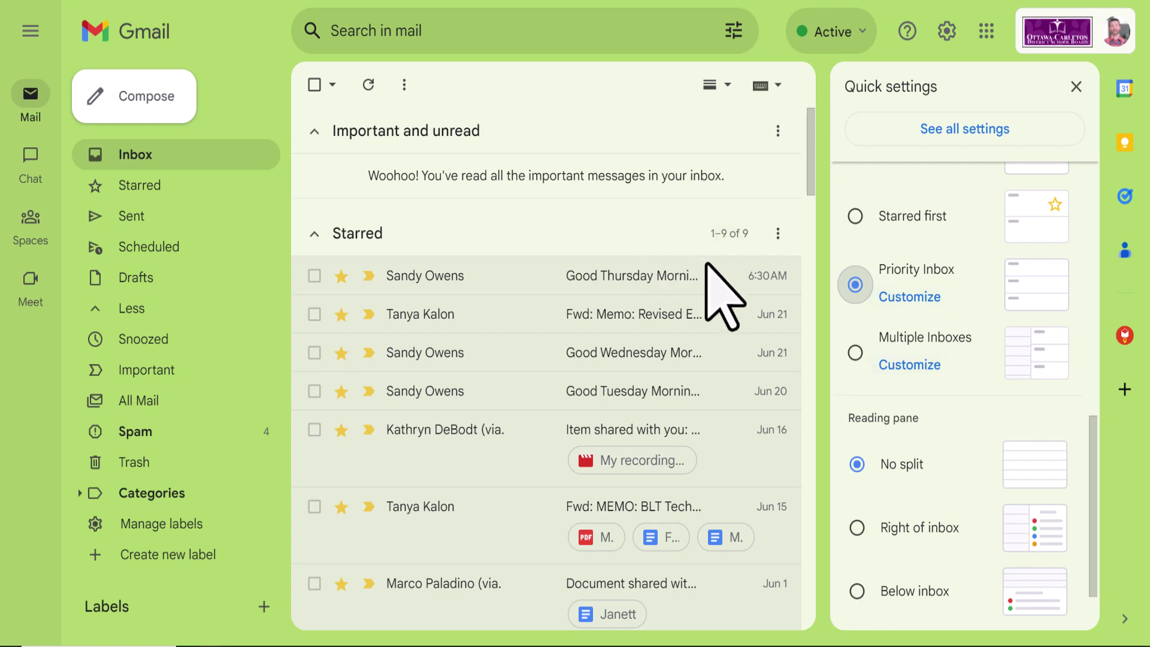
- Try the Multiple Inboxes type and switch the inbox back to Priority Inbox
{"action": "left_click", "coordinate": [855, 352]}
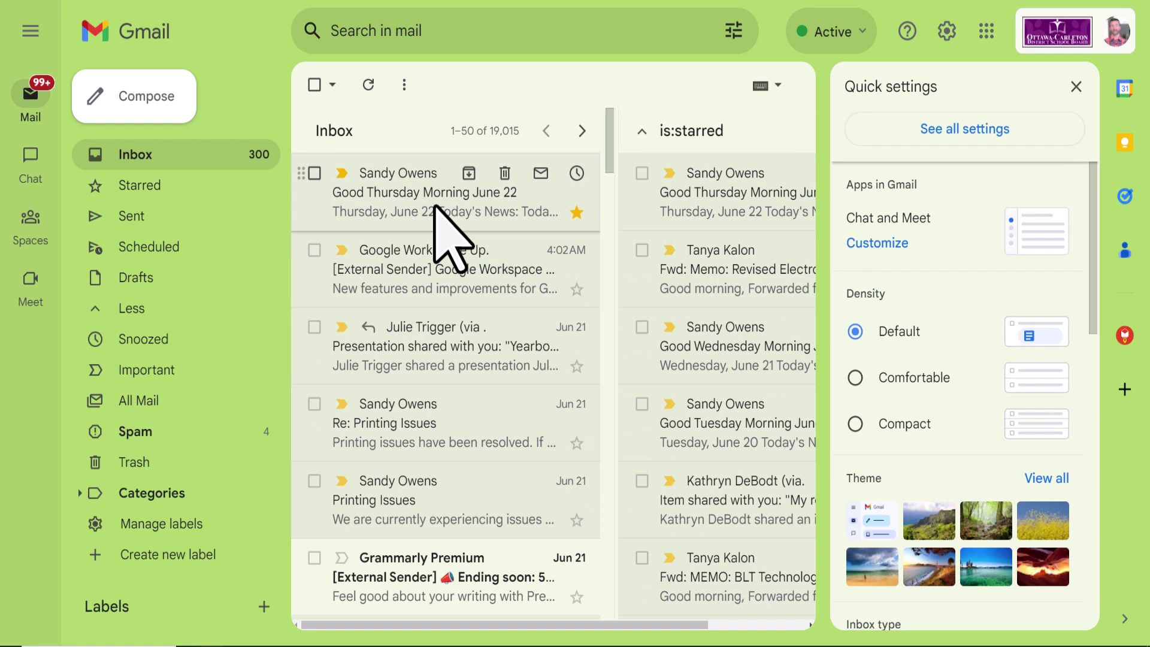
{"action": "scroll", "coordinate": [964, 353], "scroll_direction": "down", "scroll_amount": 7}
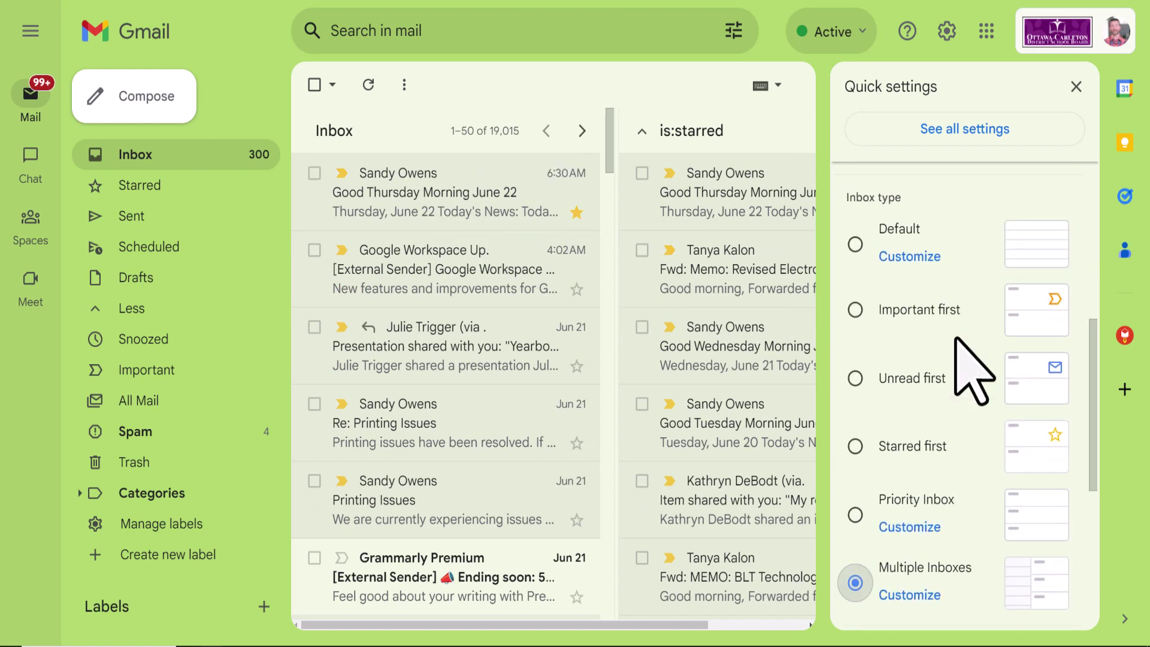
{"action": "left_click", "coordinate": [917, 499]}
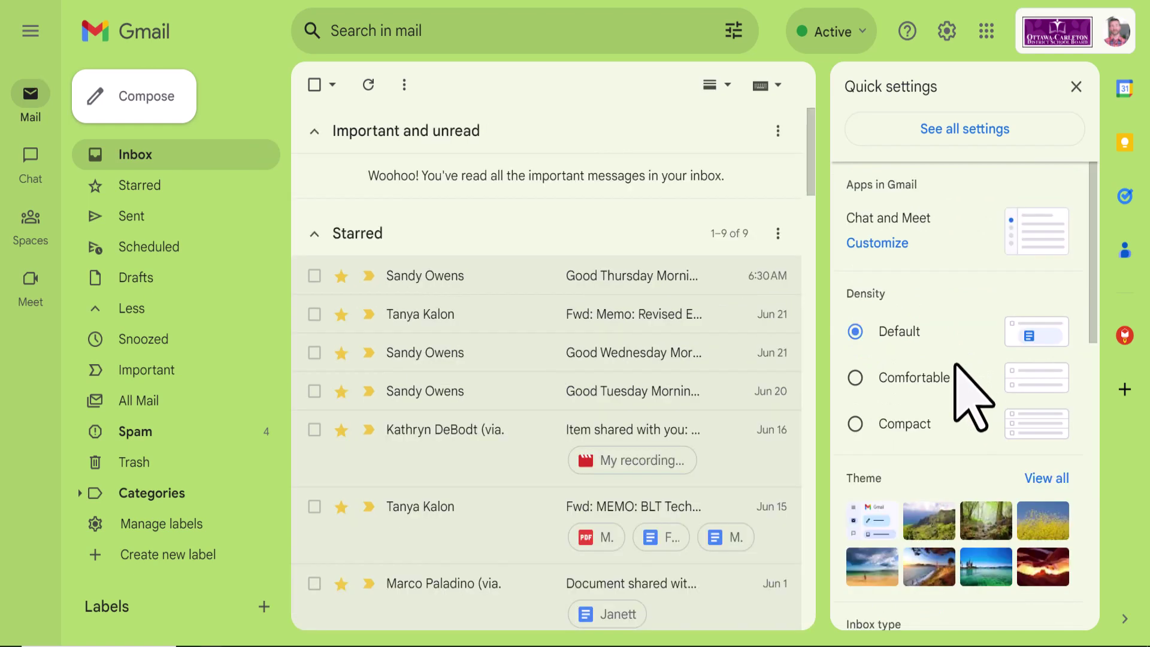
- Place the reading pane to the right of the inbox and close the quick settings
{"action": "scroll", "coordinate": [956, 364], "scroll_direction": "down", "scroll_amount": 10}
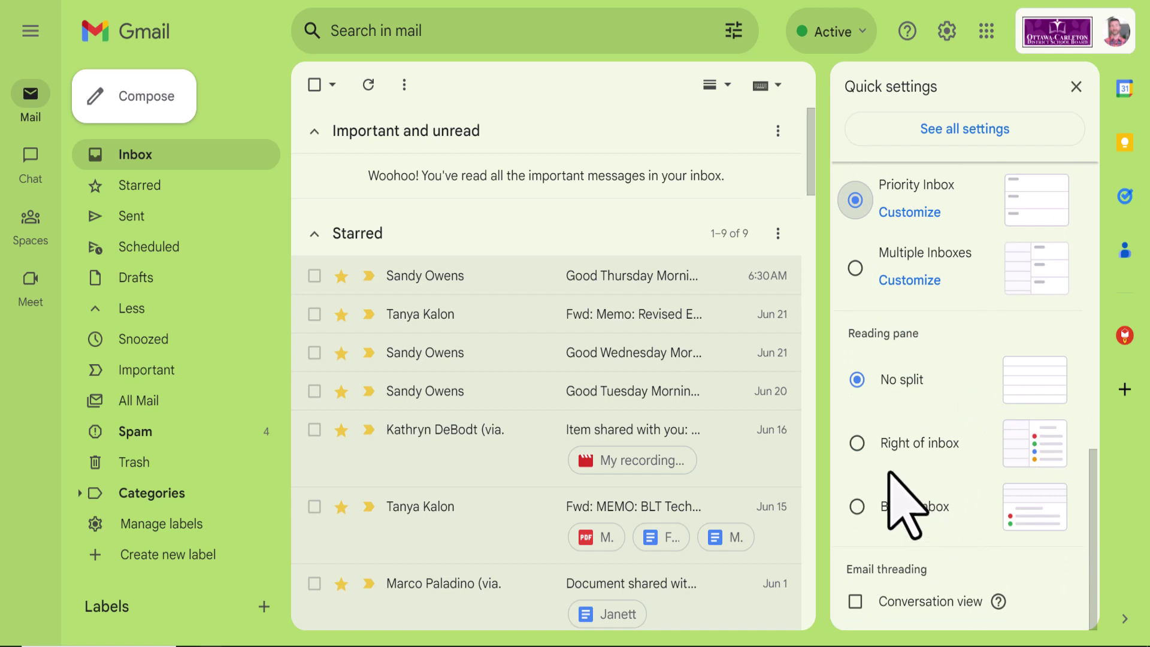
{"action": "left_click", "coordinate": [857, 443]}
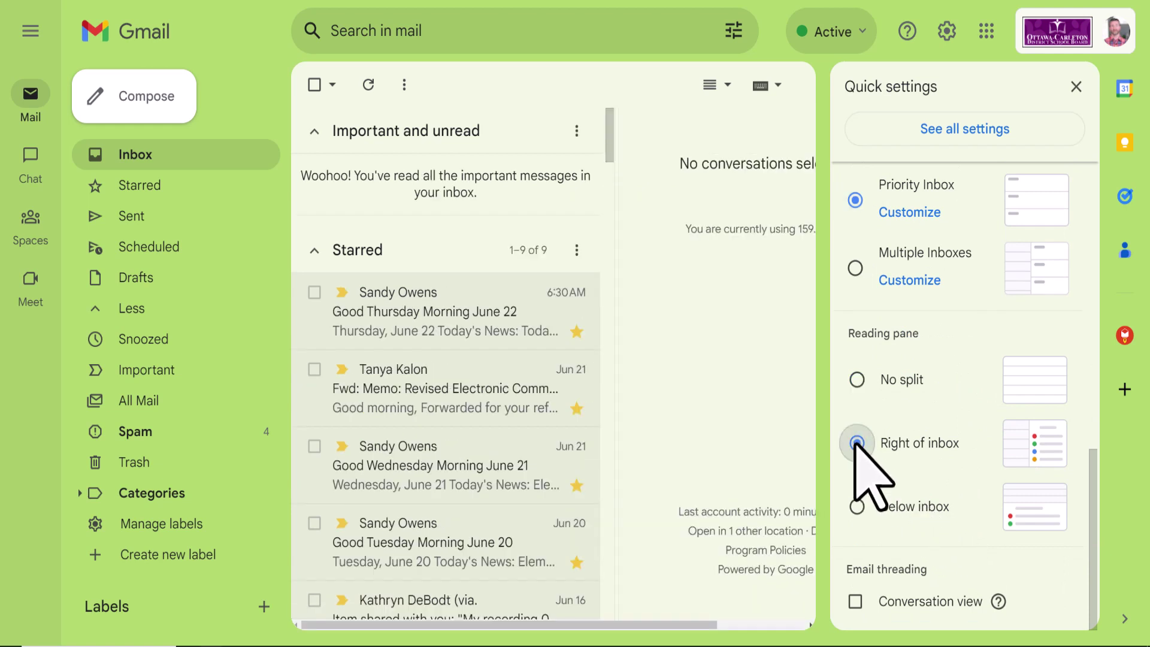
{"action": "left_click", "coordinate": [1076, 88]}
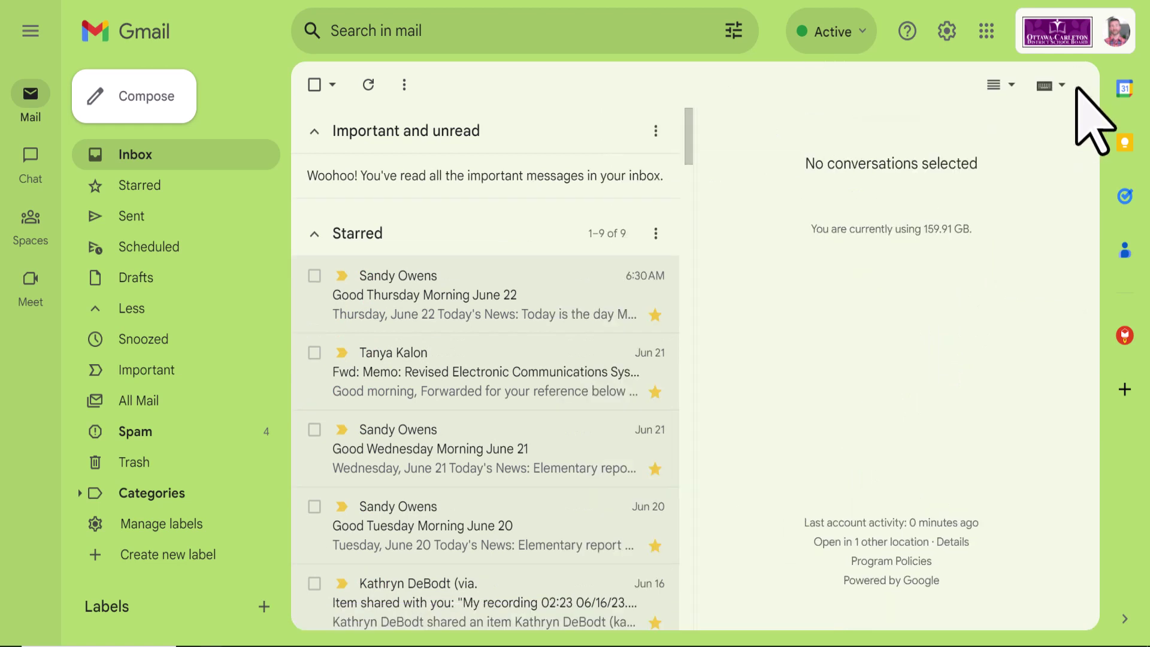
- Open the "Good Thursday Morning June 22" email, place the reading pane below the inbox and close the quick settings
{"action": "left_click", "coordinate": [527, 301]}
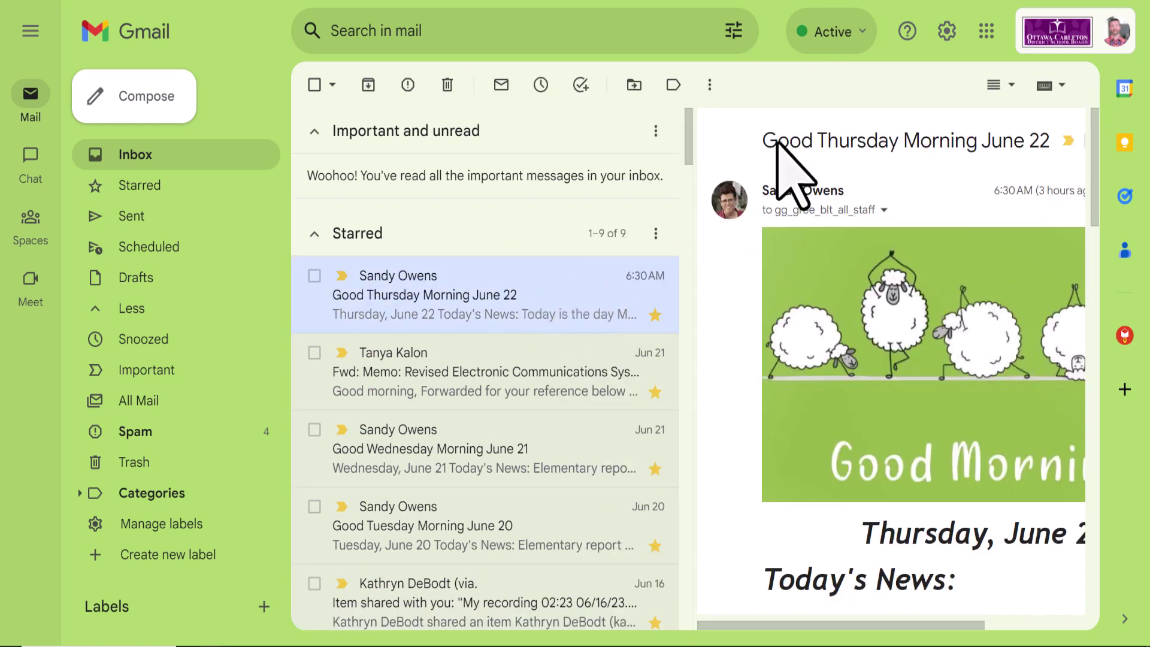
{"action": "left_click", "coordinate": [946, 31]}
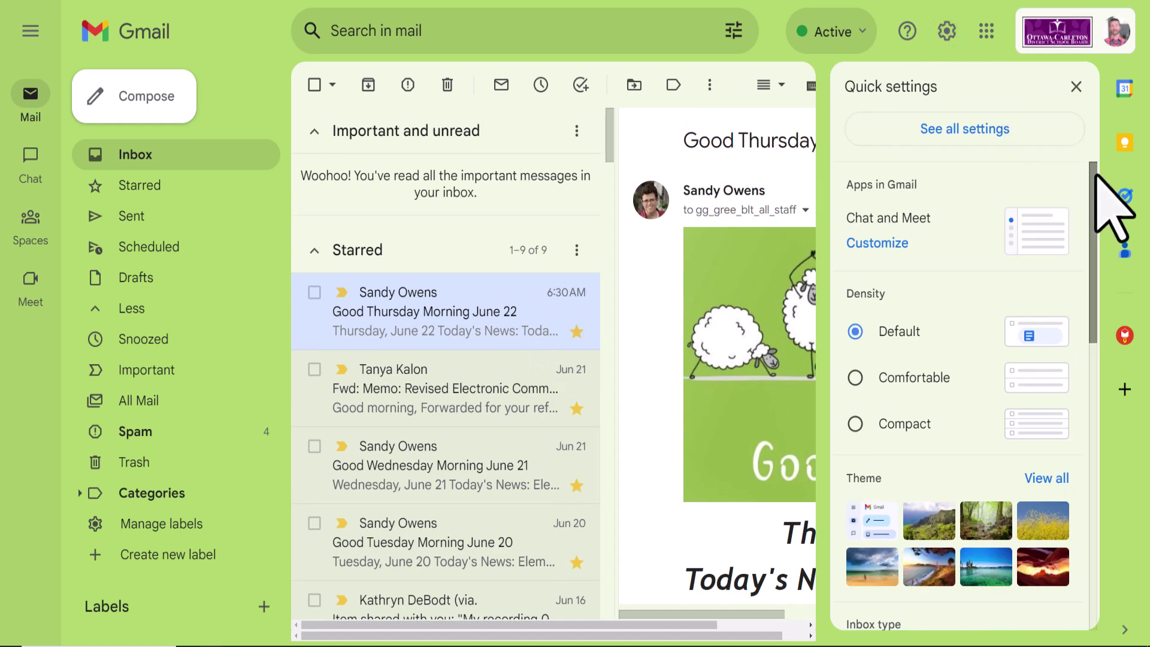
{"action": "left_click_drag", "start_coordinate": [1094, 172], "coordinate": [1099, 488]}
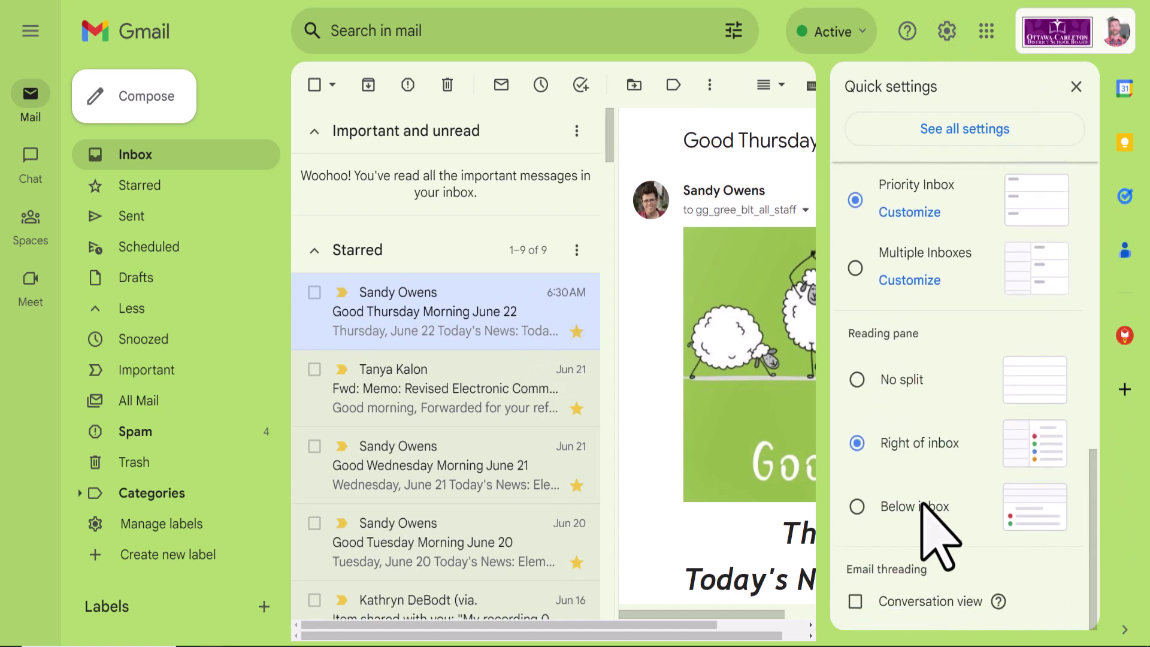
{"action": "left_click", "coordinate": [857, 506]}
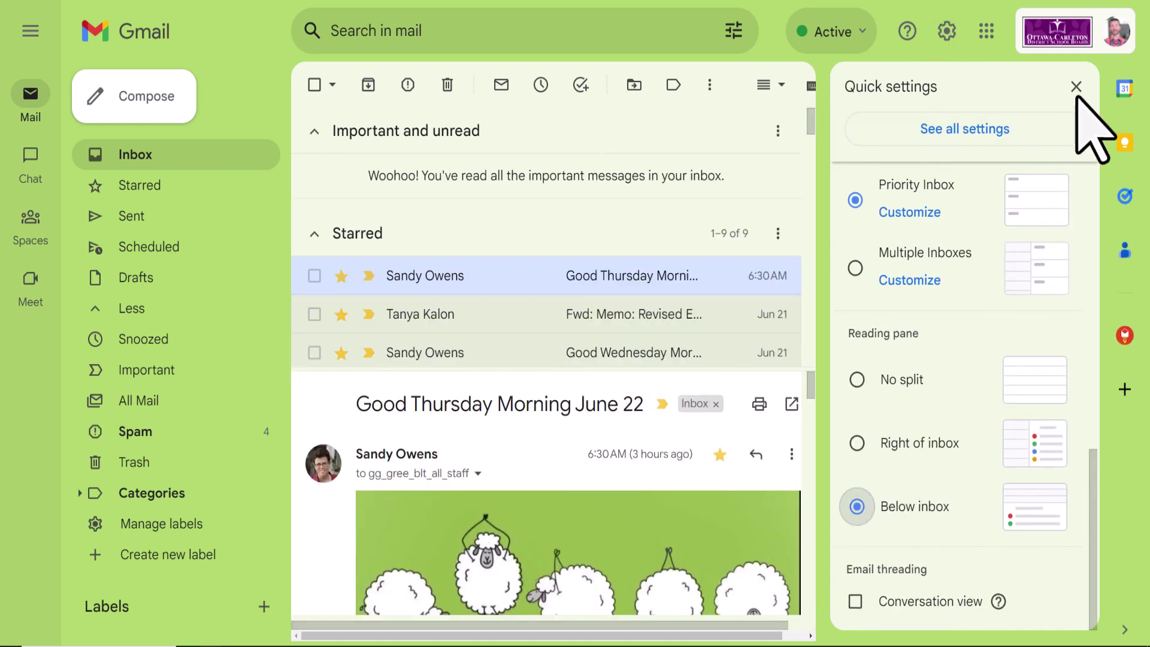
{"action": "left_click", "coordinate": [1076, 87]}
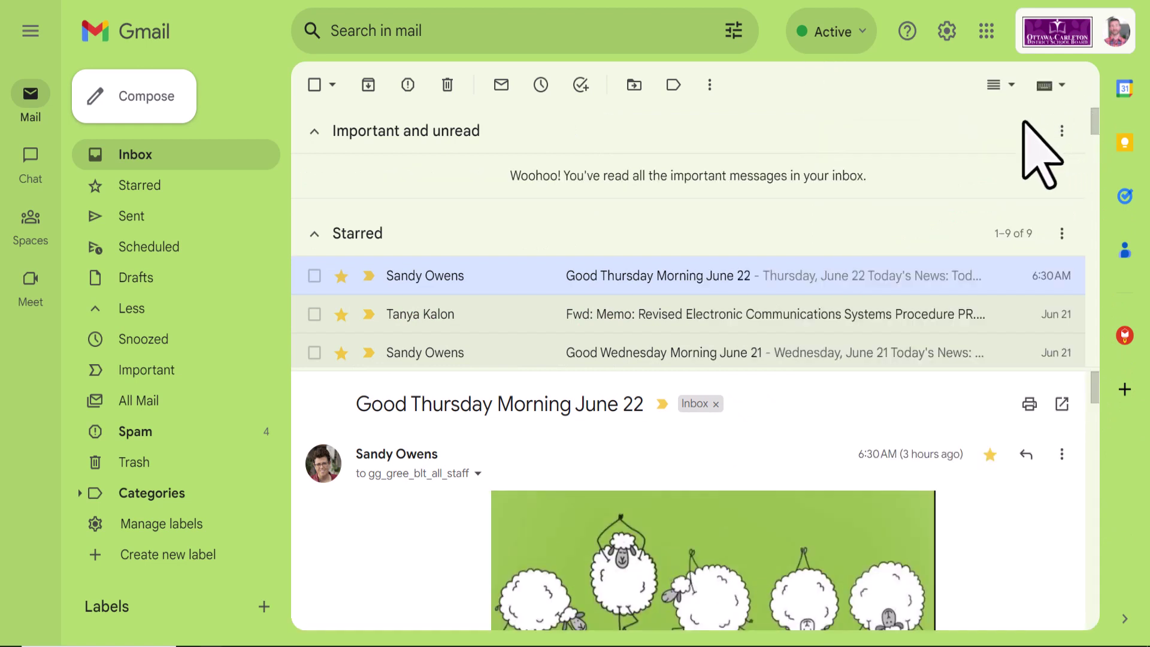
- Turn on conversation view for email threading in the quick settings and reload the mailbox
{"action": "left_click", "coordinate": [947, 30]}
{"action": "left_click_drag", "start_coordinate": [1095, 178], "coordinate": [1079, 496]}
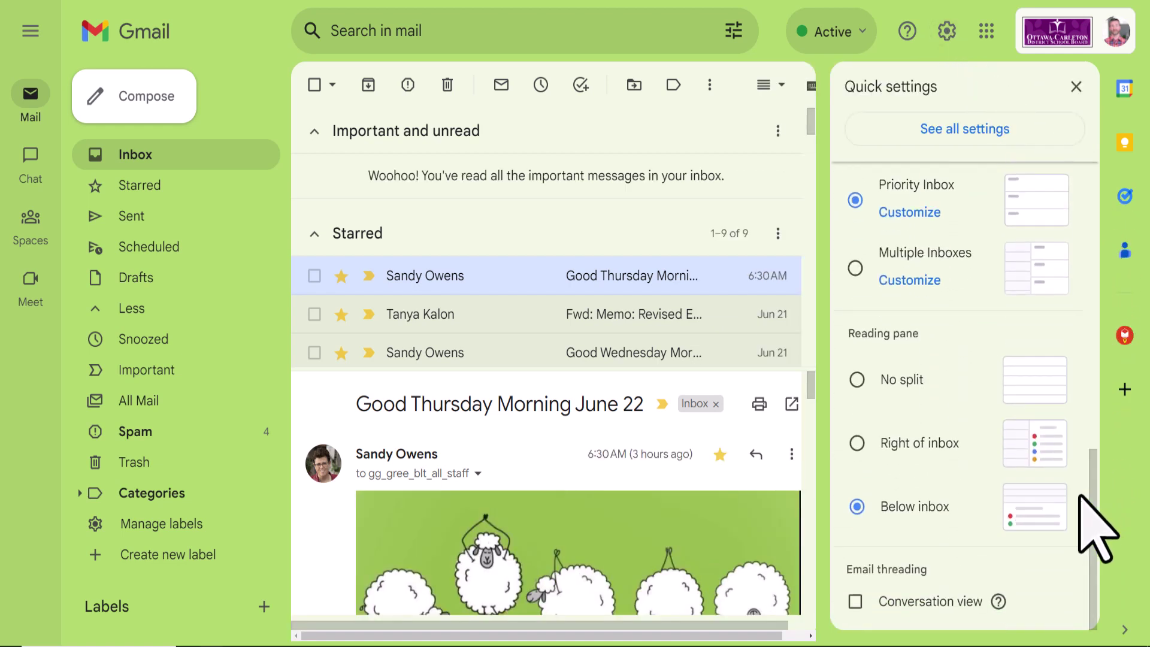
{"action": "left_click", "coordinate": [856, 601]}
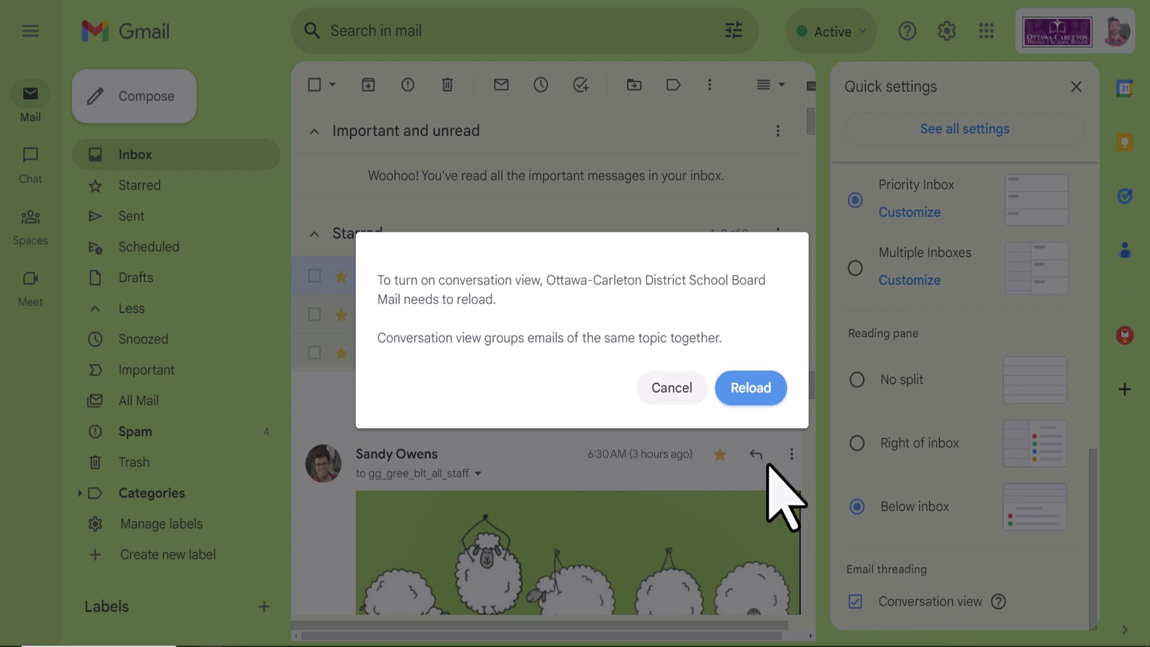
{"action": "left_click", "coordinate": [666, 386]}
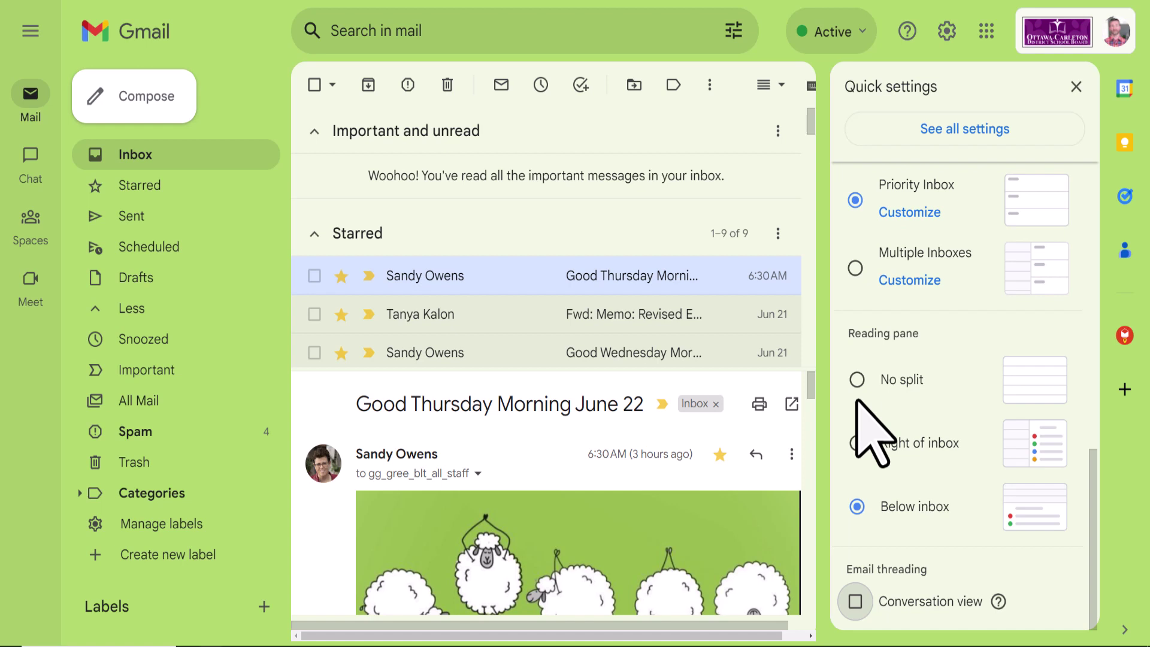
{"action": "left_click", "coordinate": [855, 600]}
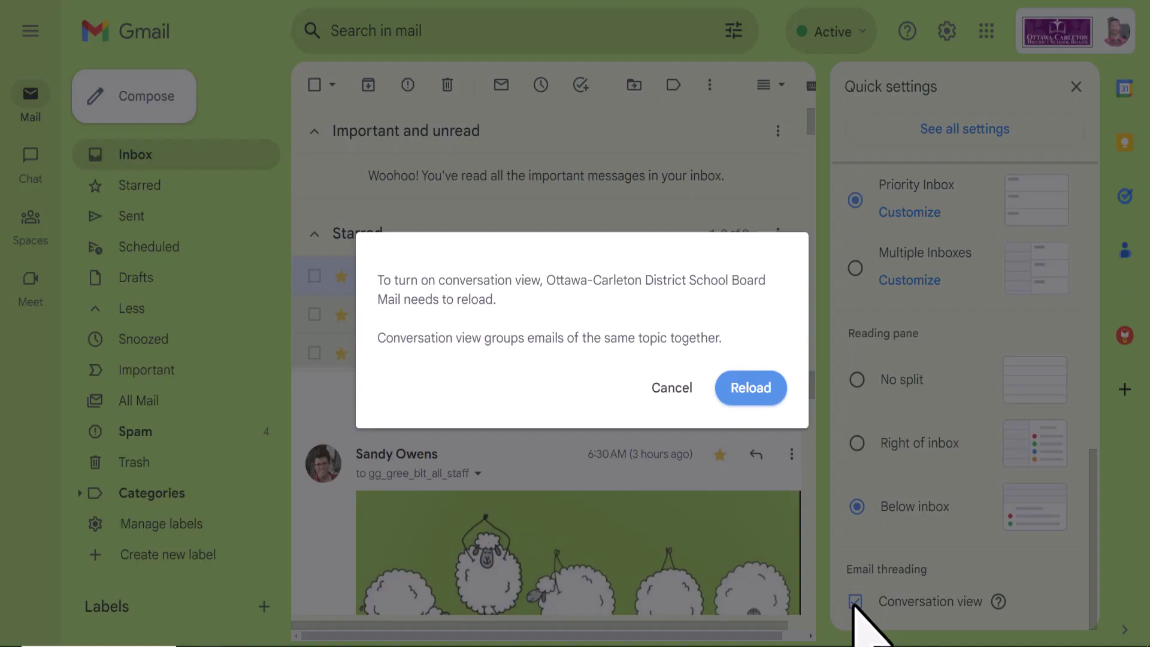
{"action": "left_click", "coordinate": [754, 392]}
- Open the grouped "Infographic request" conversation from the inbox and read through its messages
{"action": "scroll", "coordinate": [477, 379], "scroll_direction": "down", "scroll_amount": 10}
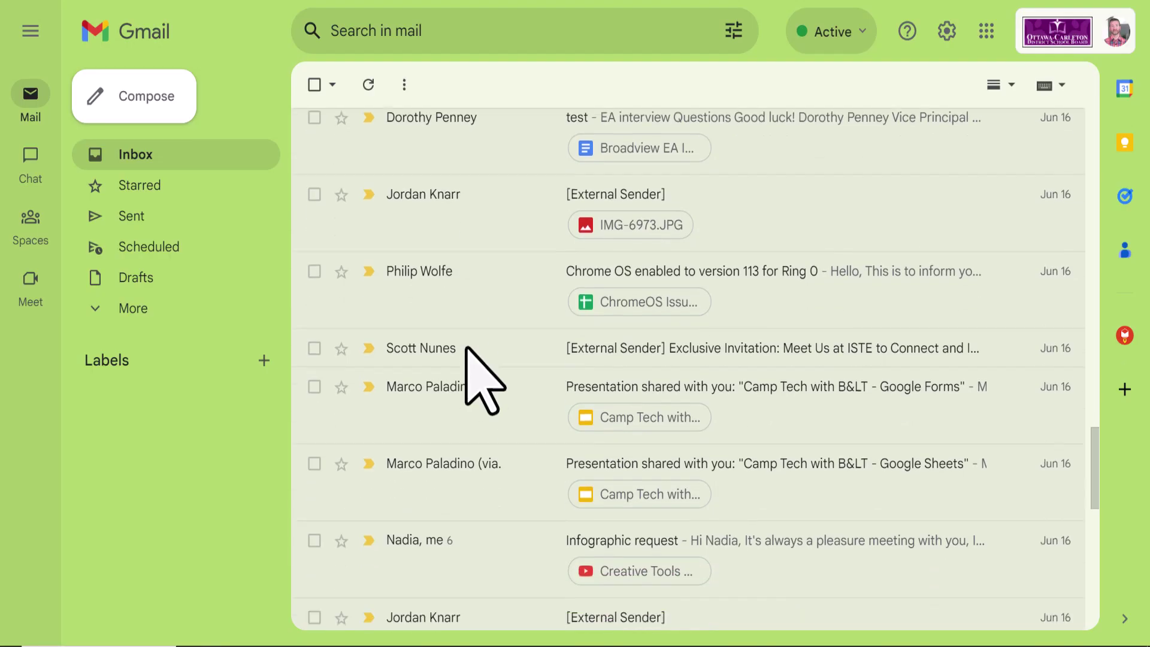
{"action": "left_click", "coordinate": [424, 290]}
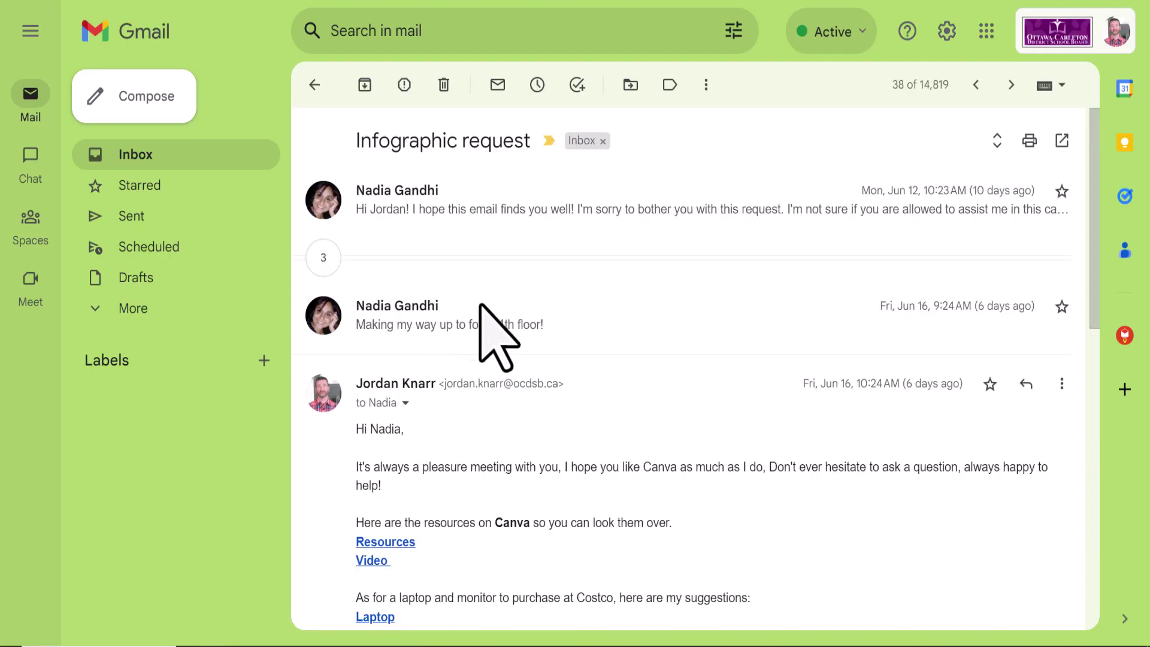
{"action": "scroll", "coordinate": [526, 335], "scroll_direction": "down", "scroll_amount": 3}
{"action": "scroll", "coordinate": [542, 350], "scroll_direction": "down", "scroll_amount": 10}
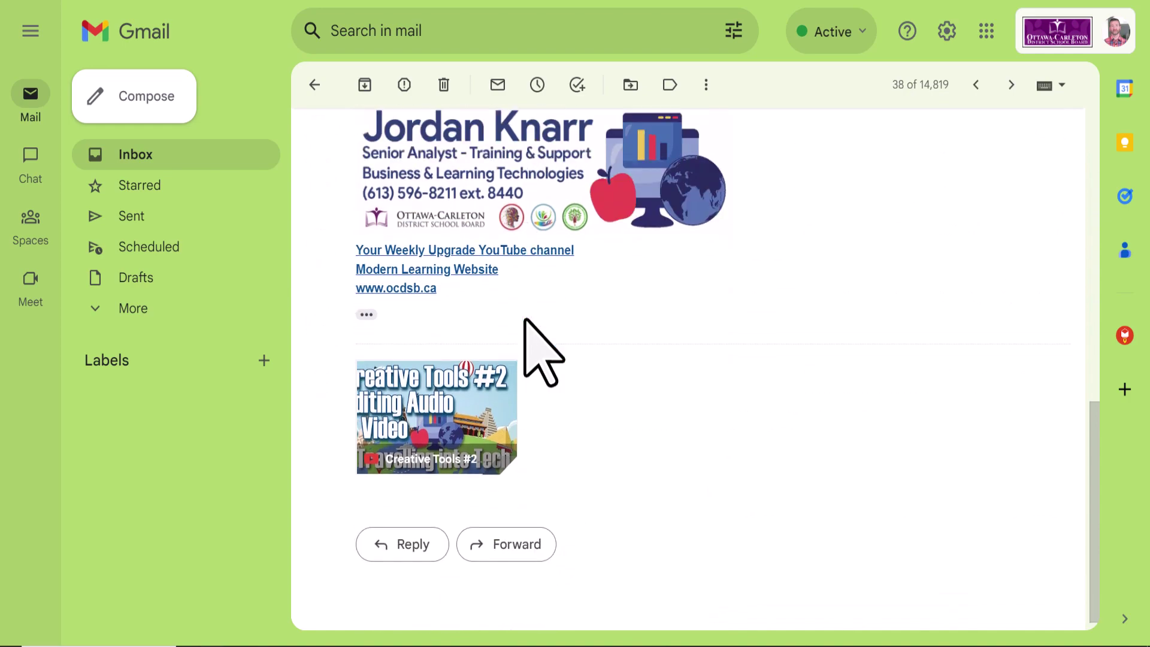
{"action": "scroll", "coordinate": [542, 351], "scroll_direction": "up", "scroll_amount": 11}
{"action": "scroll", "coordinate": [524, 347], "scroll_direction": "down", "scroll_amount": 5}
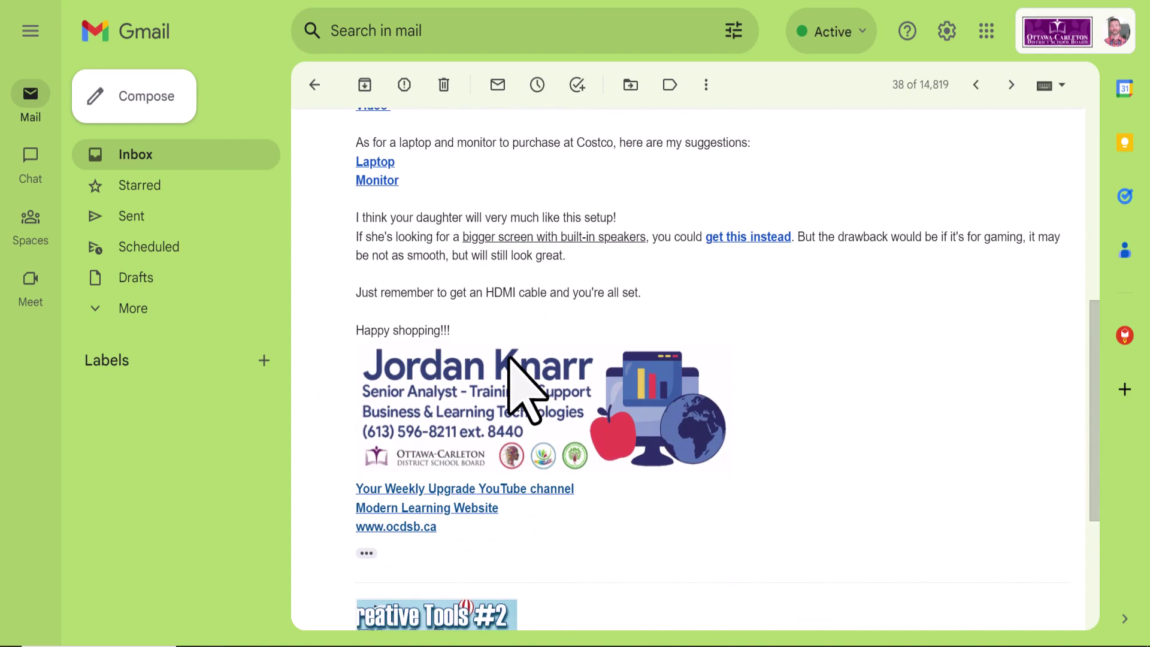
{"action": "scroll", "coordinate": [509, 360], "scroll_direction": "down", "scroll_amount": 4}
{"action": "scroll", "coordinate": [512, 375], "scroll_direction": "up", "scroll_amount": 15}
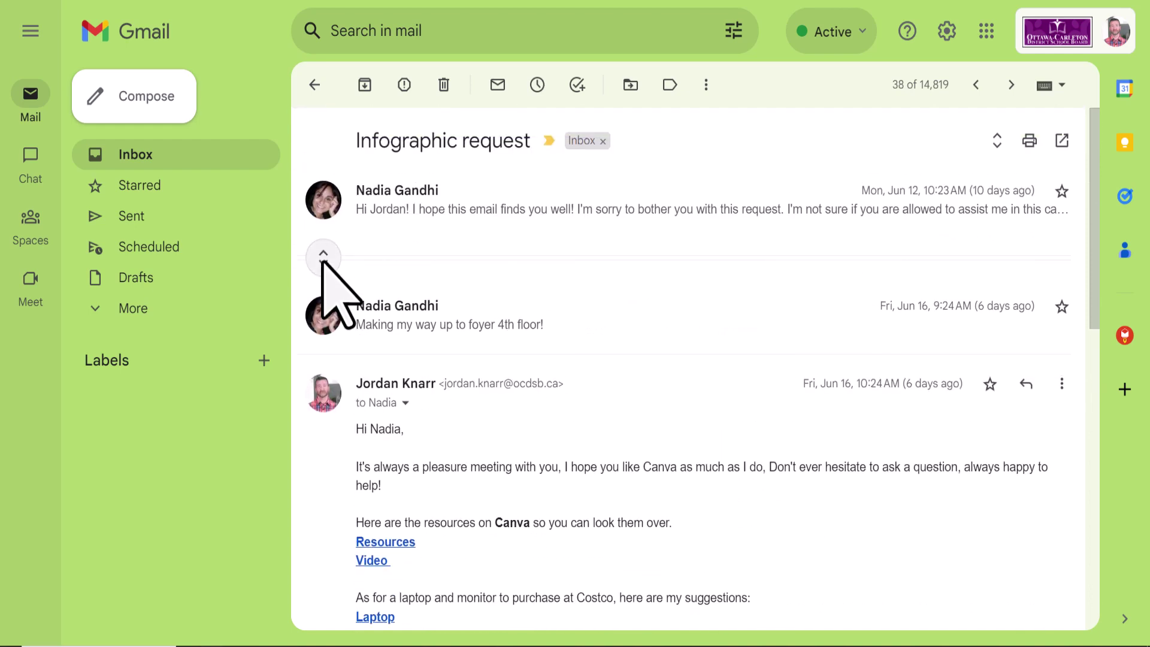
- Expand the collapsed messages in the middle of the conversation, look them over and return to the inbox
{"action": "left_click", "coordinate": [324, 257]}
{"action": "scroll", "coordinate": [587, 414], "scroll_direction": "down", "scroll_amount": 5}
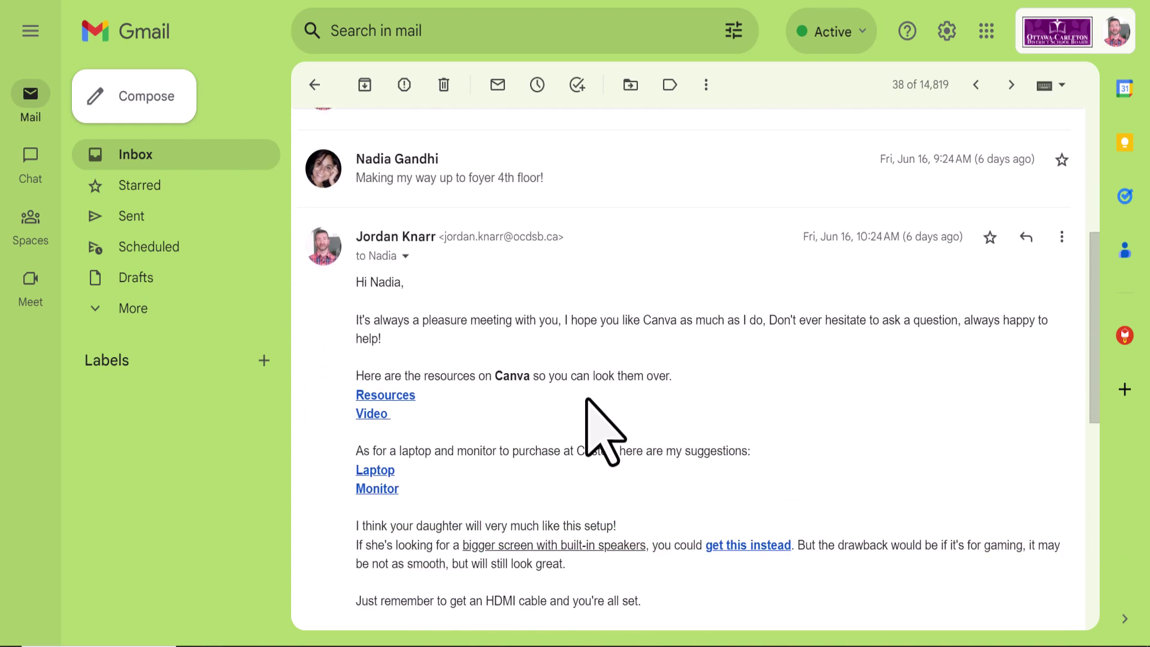
{"action": "scroll", "coordinate": [589, 407], "scroll_direction": "up", "scroll_amount": 5}
{"action": "left_click", "coordinate": [316, 85]}
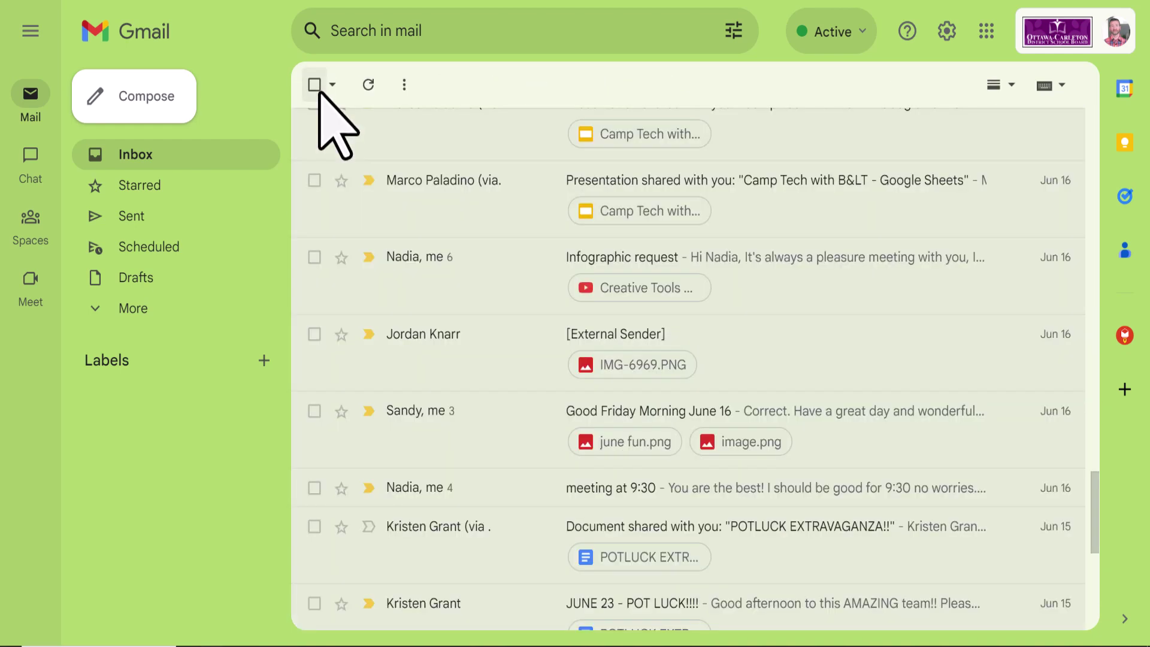
- Turn off conversation view for email threading in the quick settings and reload the mailbox
{"action": "left_click", "coordinate": [946, 30]}
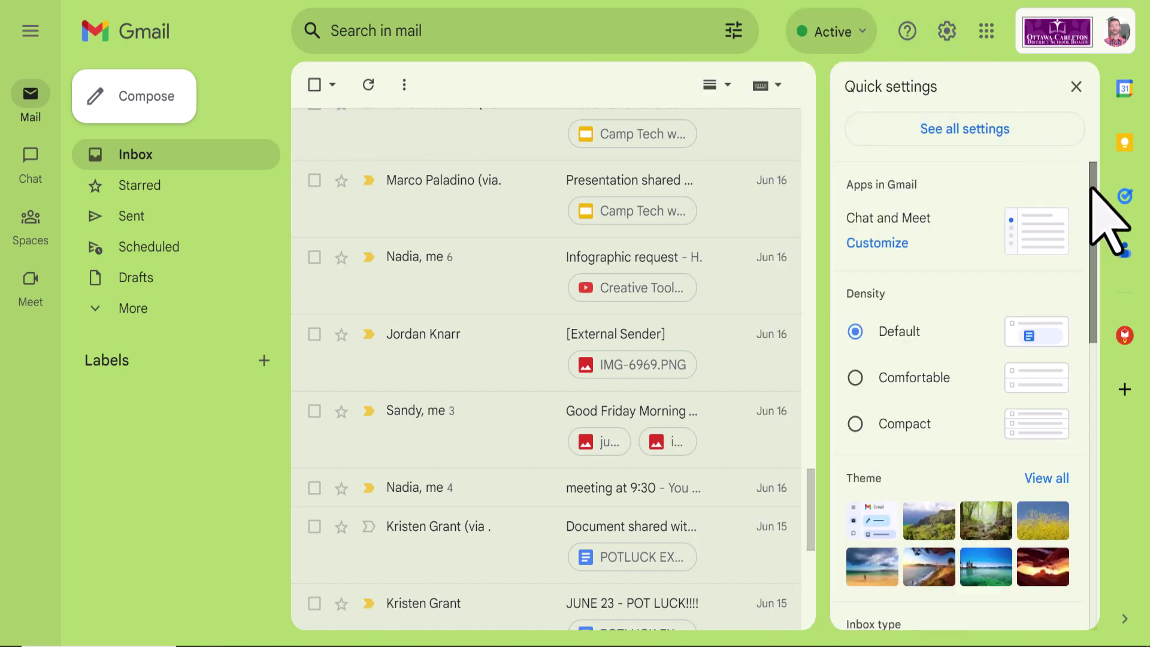
{"action": "left_click_drag", "start_coordinate": [1092, 198], "coordinate": [1087, 491]}
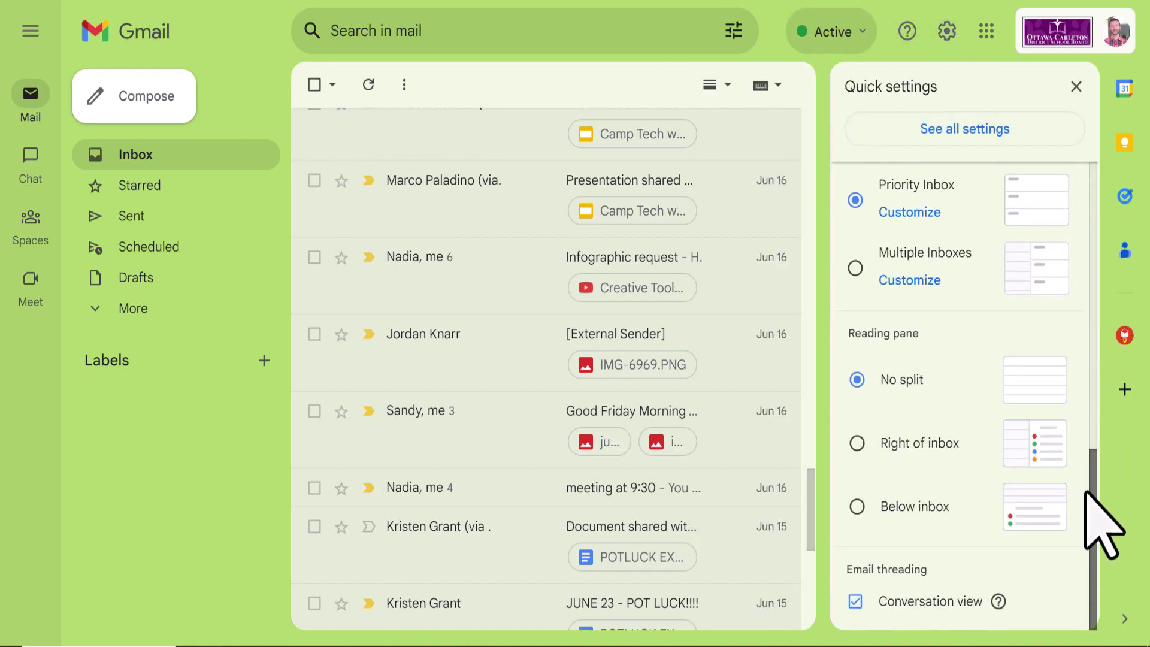
{"action": "left_click", "coordinate": [855, 602]}
{"action": "left_click", "coordinate": [752, 390]}
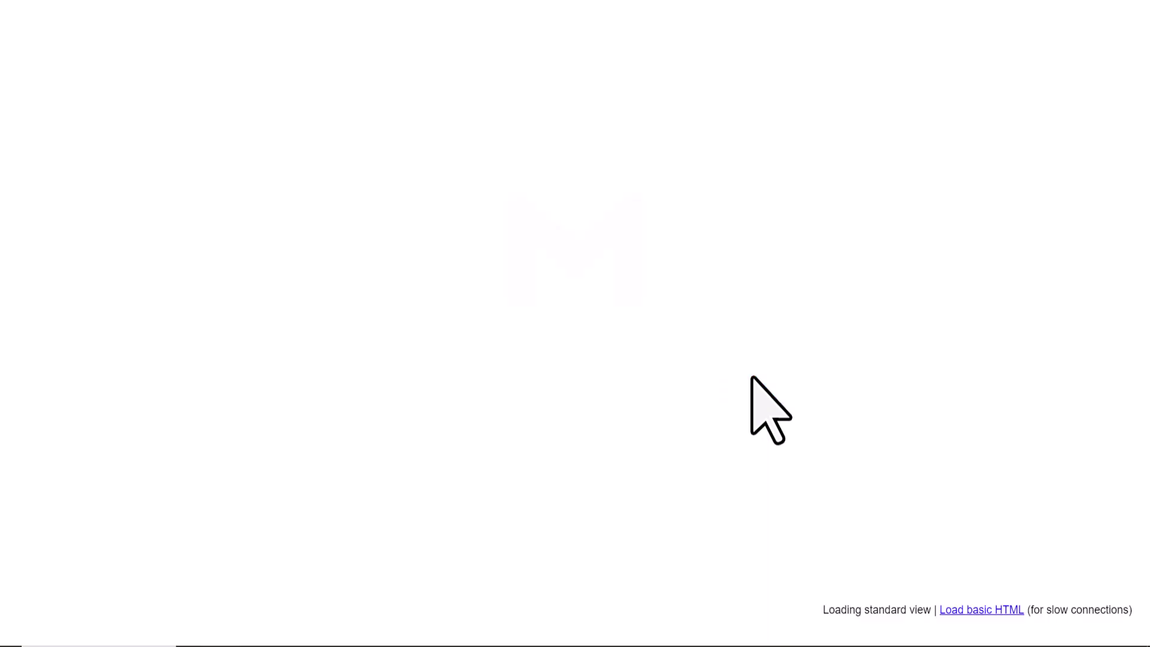